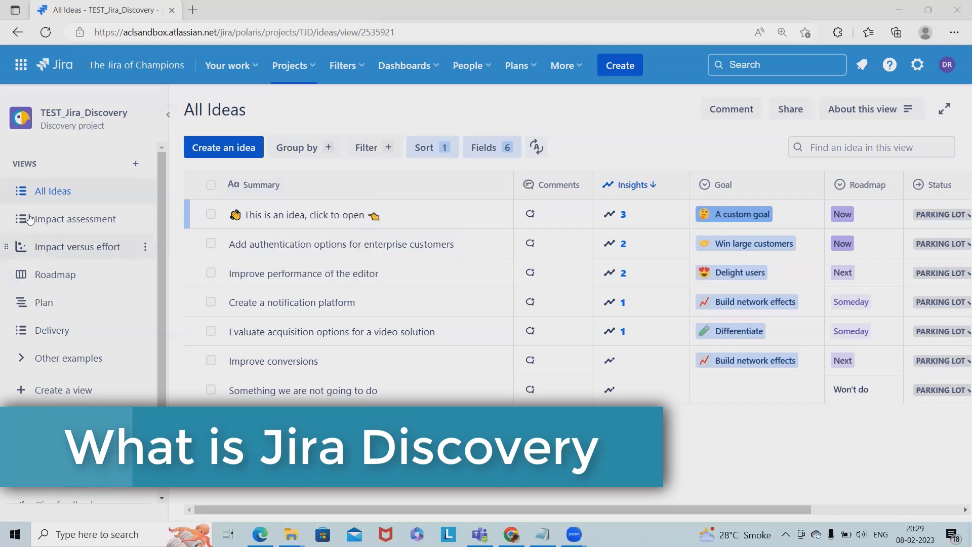
Go from recent projects to the full projects list and start a new project.
left_click(289, 66)
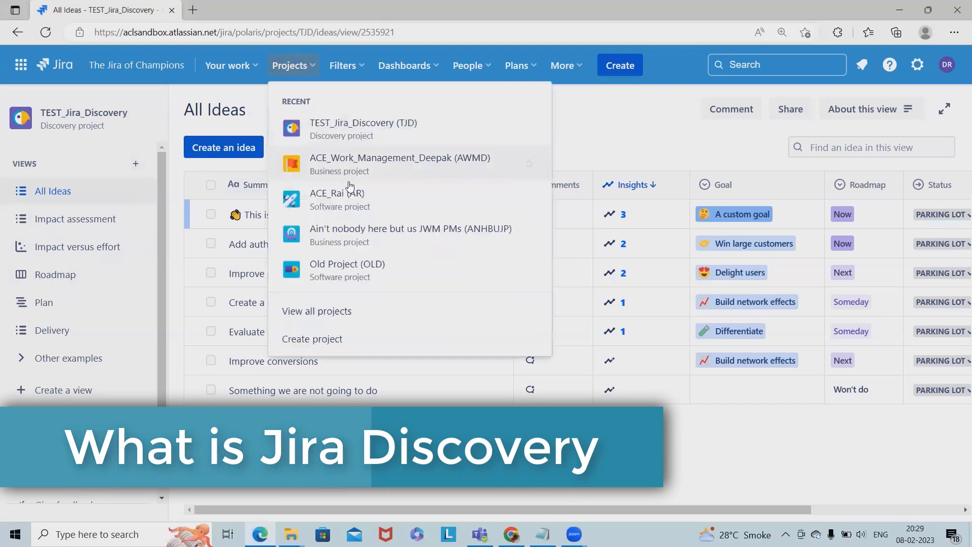
left_click(326, 311)
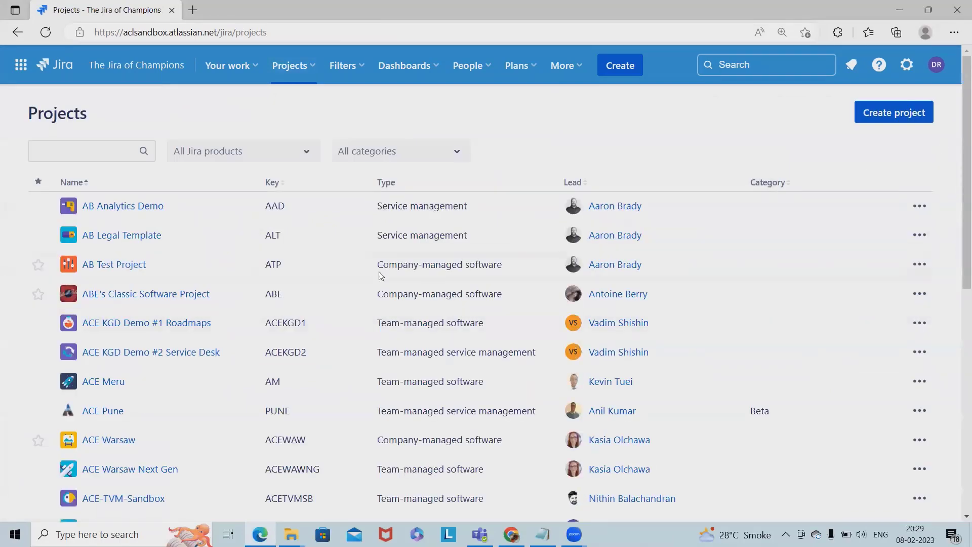
left_click(893, 113)
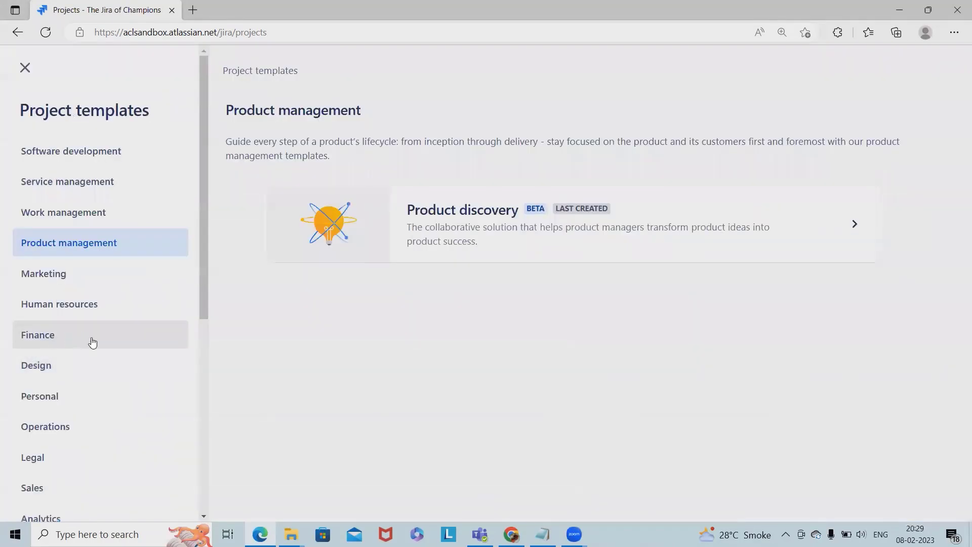
scroll(116, 365, "down", 5)
Choose the Jira Product Discovery 'Product discovery' template and inspect the Access level choices.
left_click(72, 369)
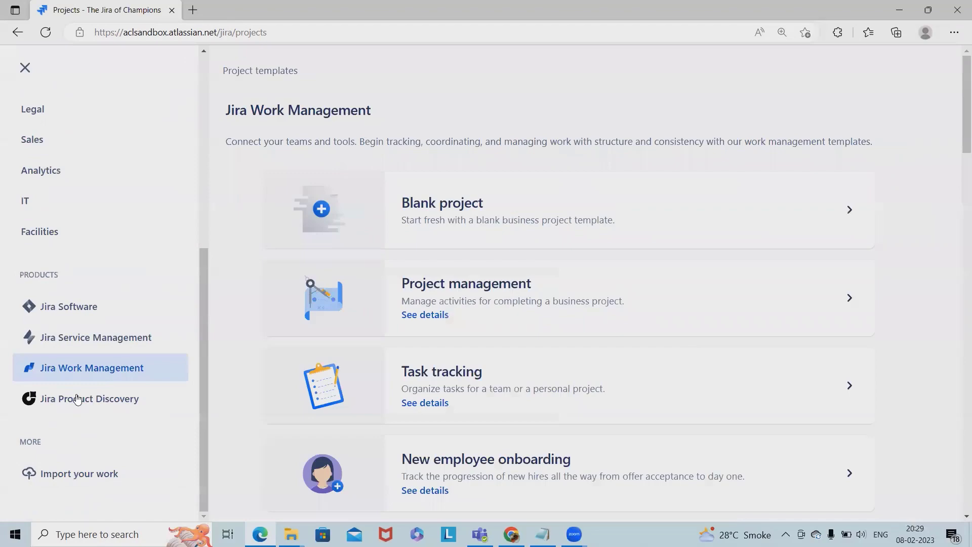
left_click(79, 401)
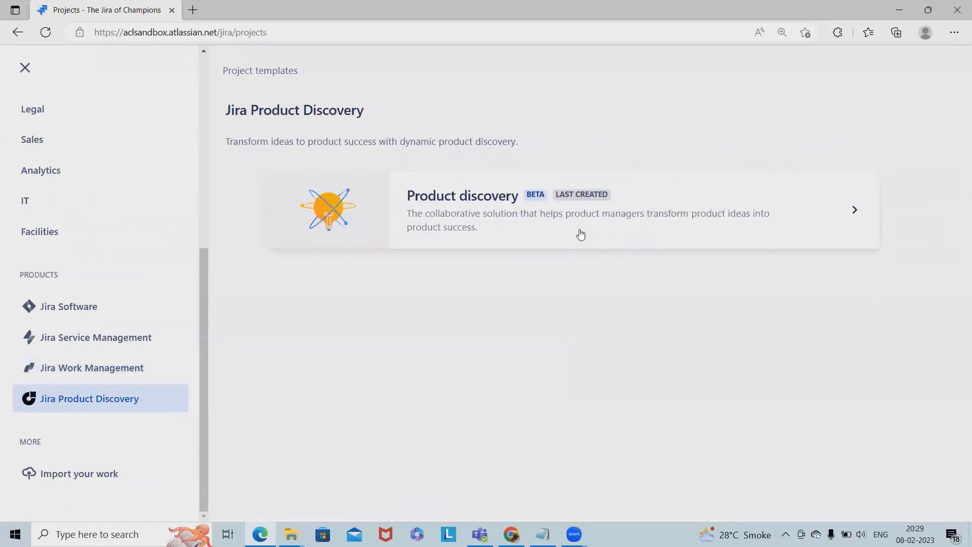
left_click(579, 232)
scroll(782, 449, "down", 2)
scroll(782, 449, "down", 2)
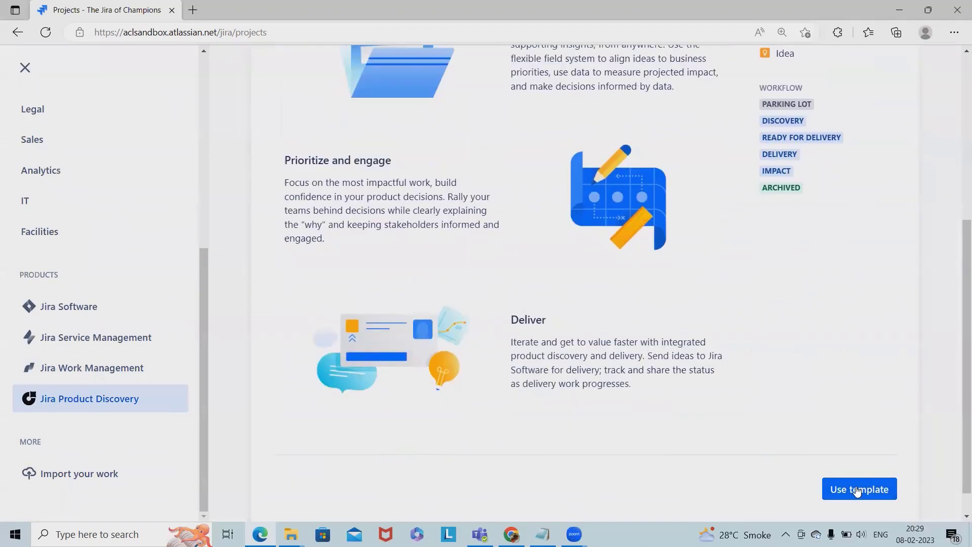
left_click(851, 489)
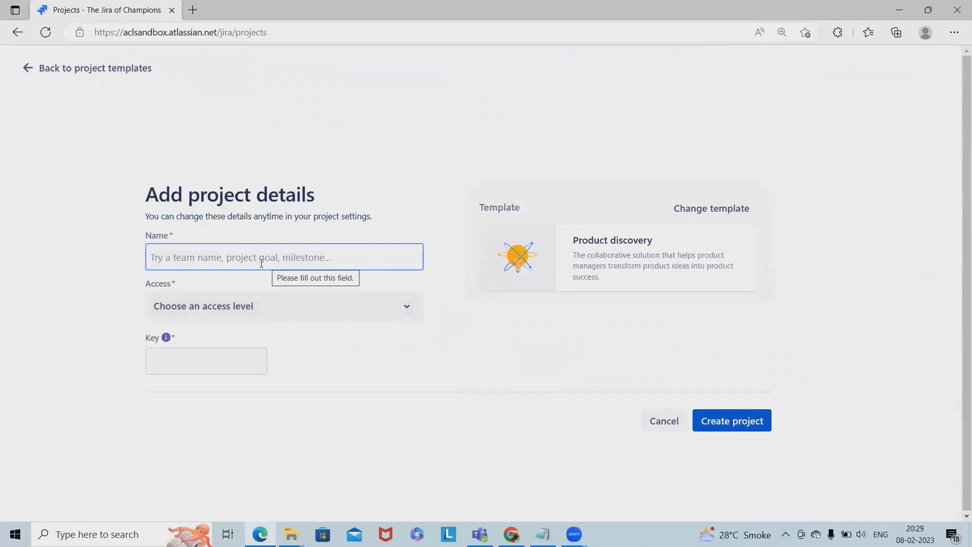
left_click(236, 315)
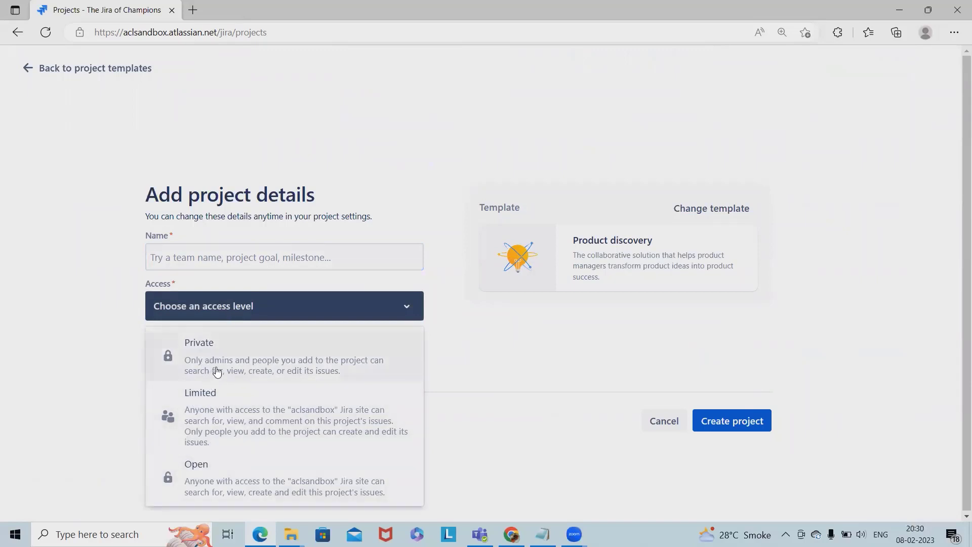
left_click(626, 287)
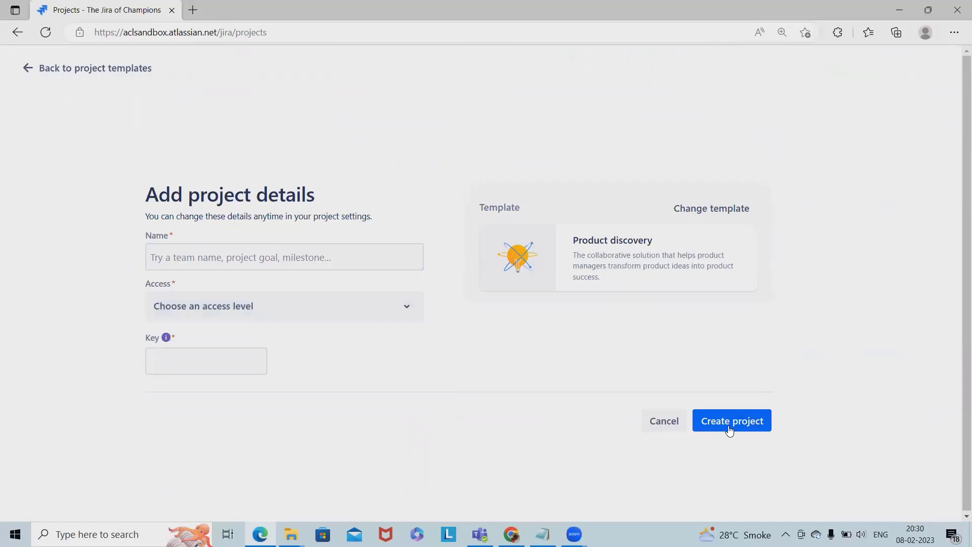
Cancel project creation and open TEST_Jira_Discovery by searching projects for 'discovery'.
left_click(653, 424)
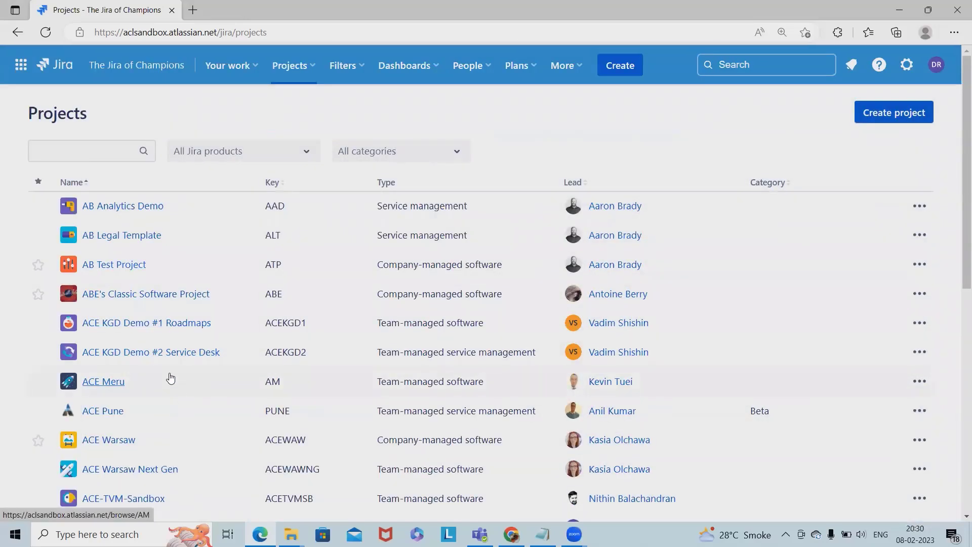
scroll(175, 380, "down", 5)
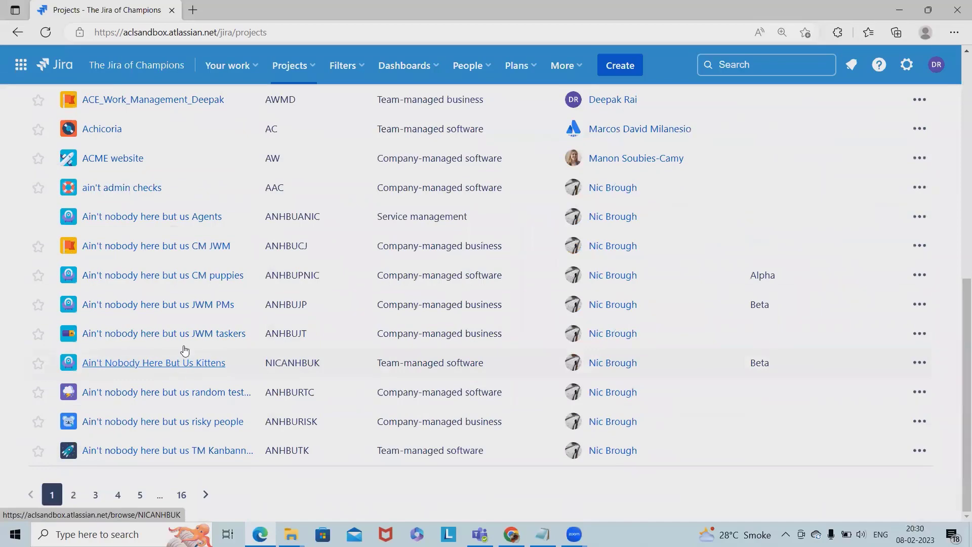
scroll(184, 350, "up", 2)
scroll(184, 350, "up", 3)
scroll(185, 347, "up", 2)
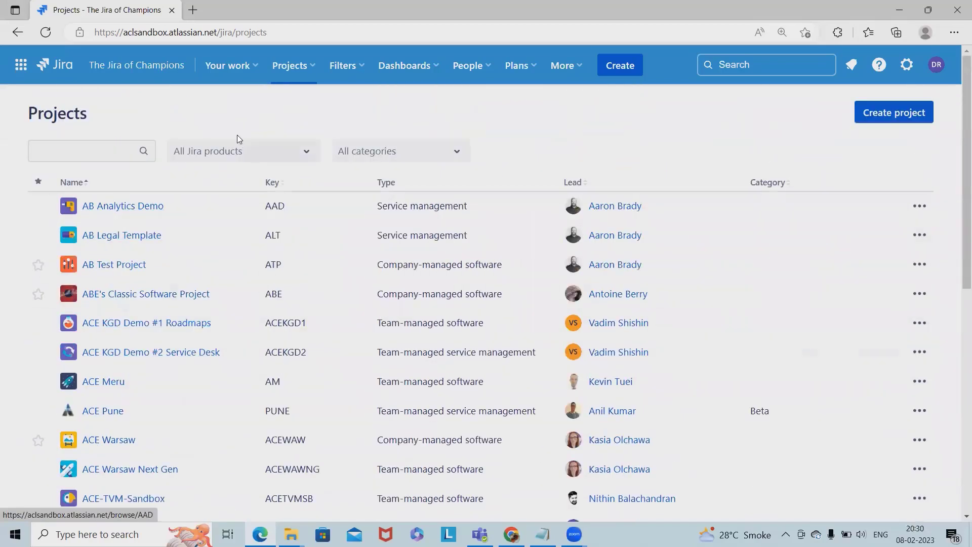
left_click(113, 153)
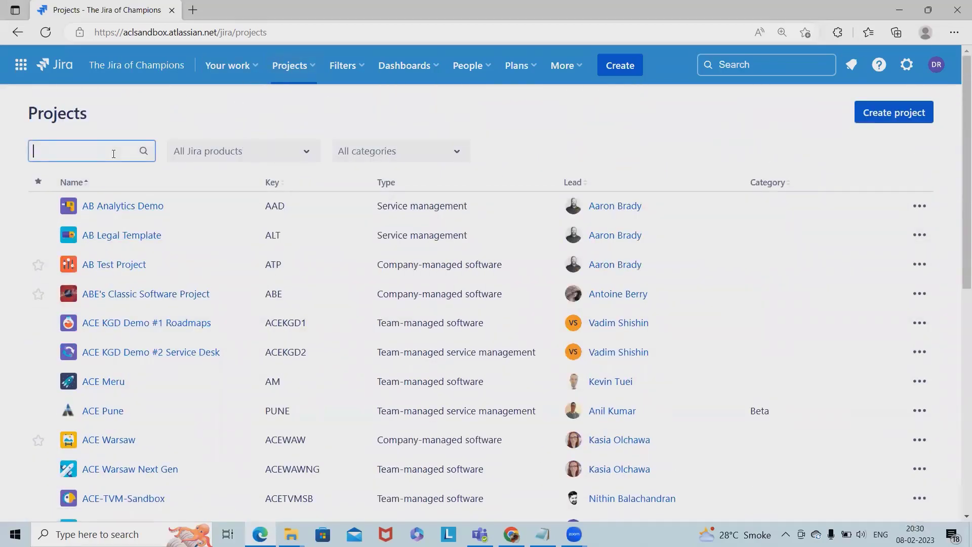
type("disc")
type("overy")
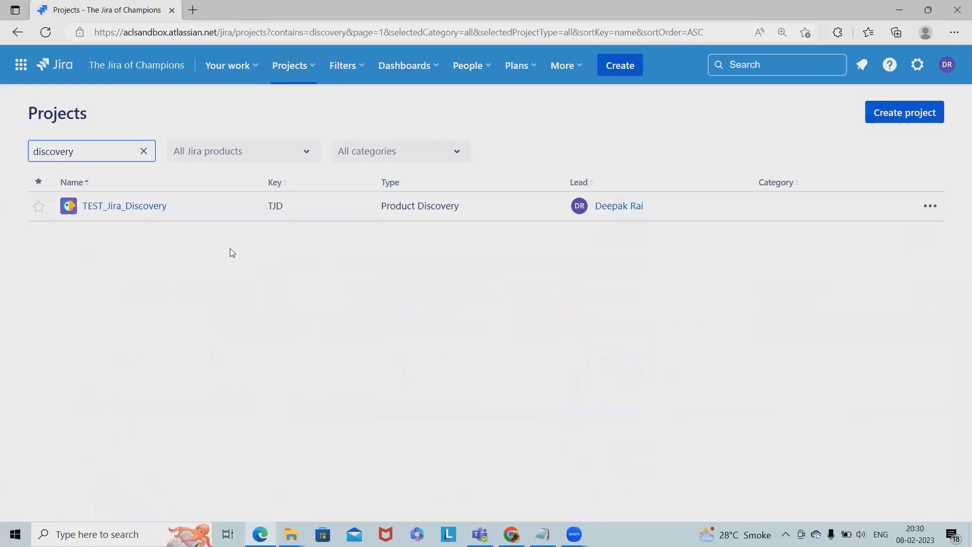
left_click(114, 209)
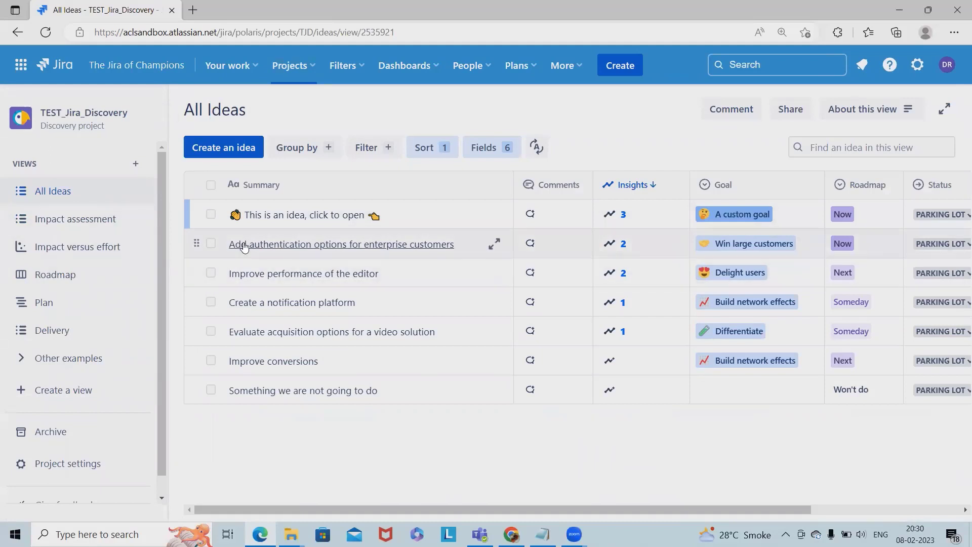
Add an idea titled 'Test Idea' through the quick summary row.
left_click(232, 156)
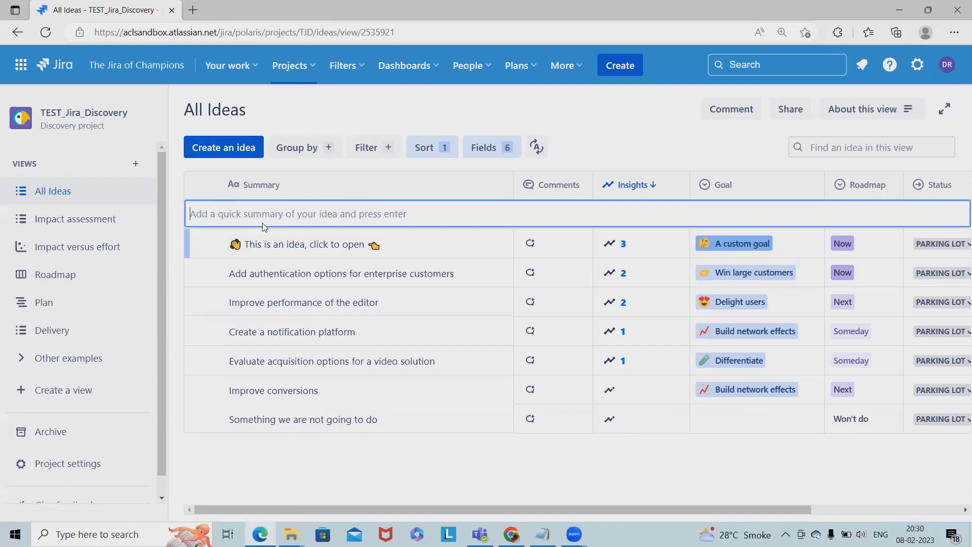
left_click_drag(569, 512, 728, 513)
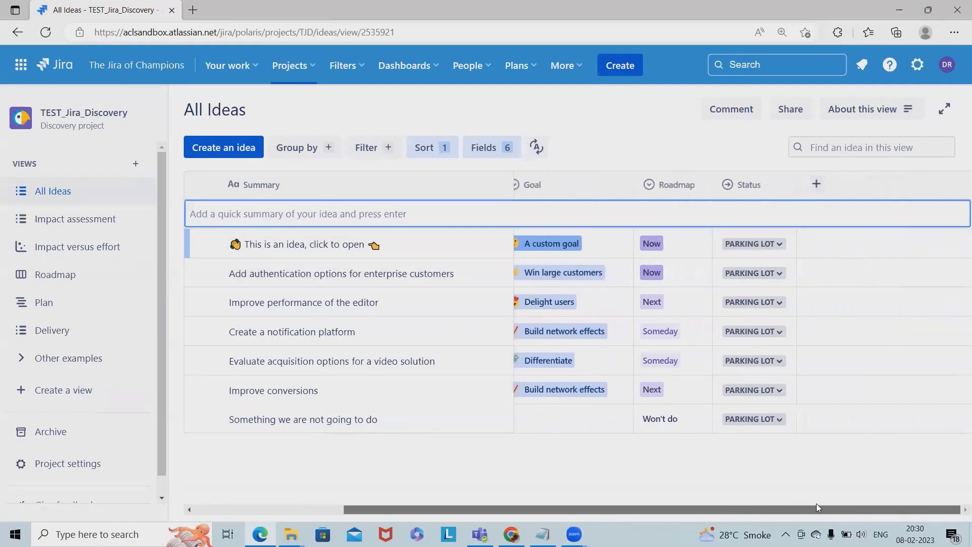
left_click(816, 503)
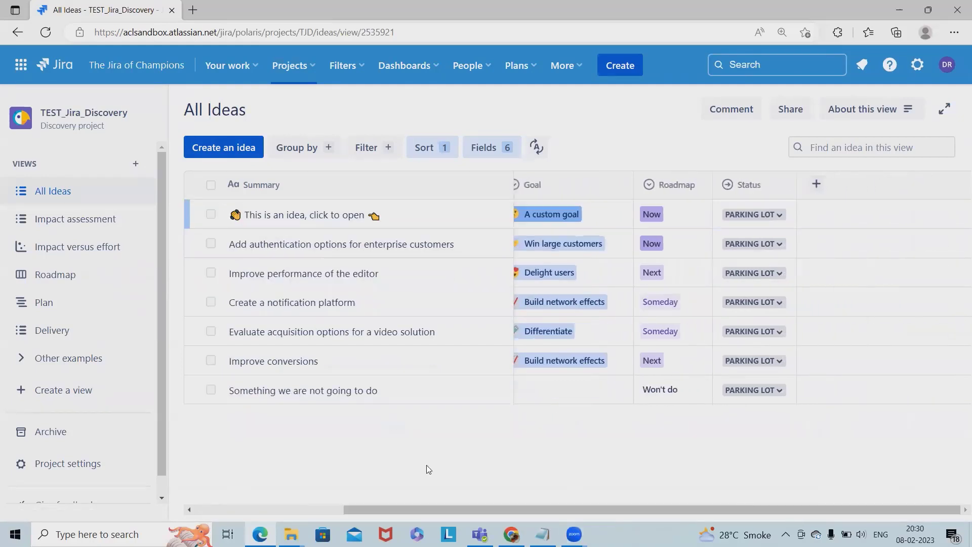
left_click(230, 156)
type("Test Idea")
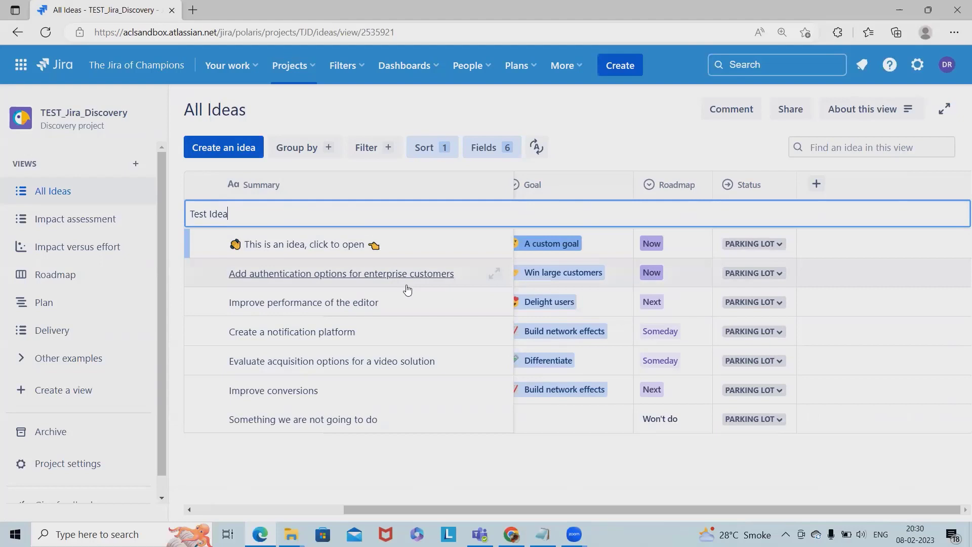
key("Return")
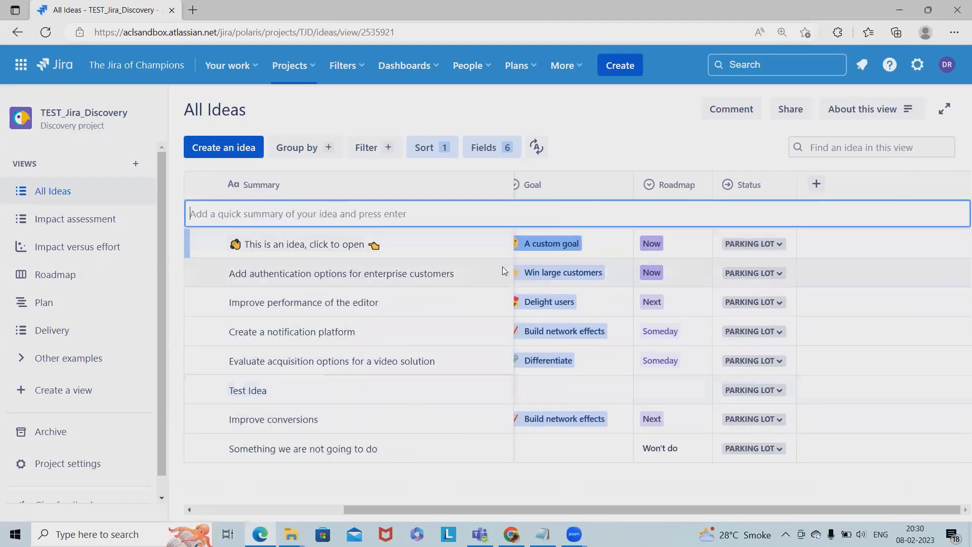
Give Test Idea the Differentiate goal, Now roadmap column and Discovery status.
left_click(601, 389)
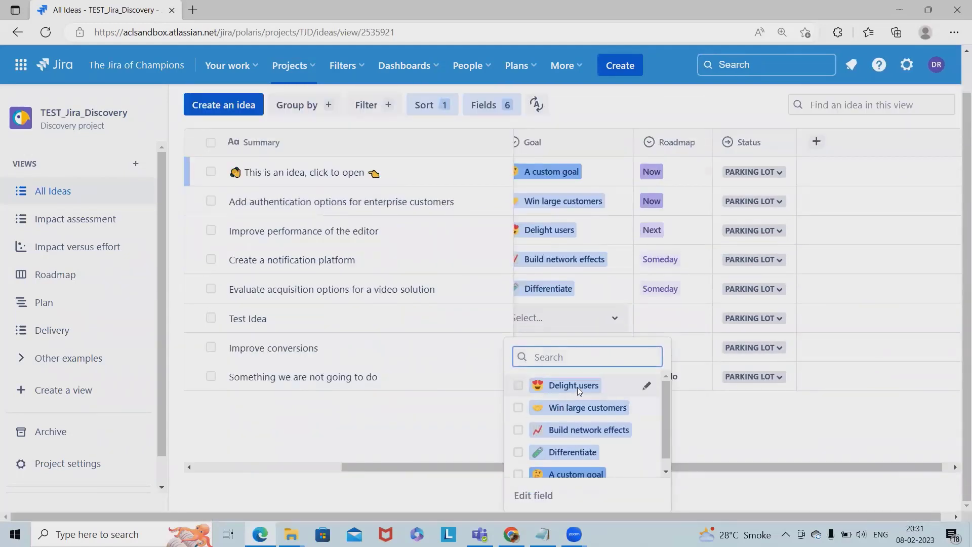
scroll(588, 414, "down", 1)
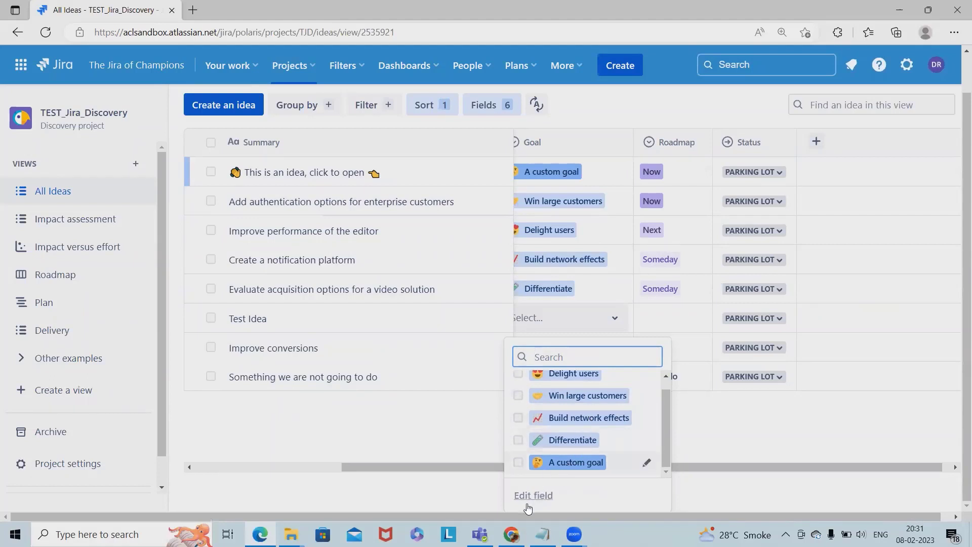
left_click(572, 439)
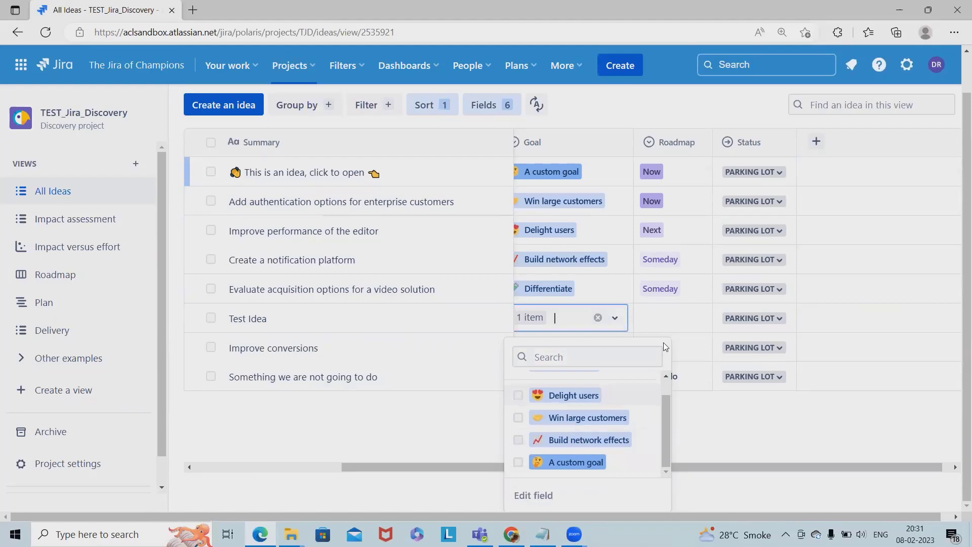
left_click(668, 318)
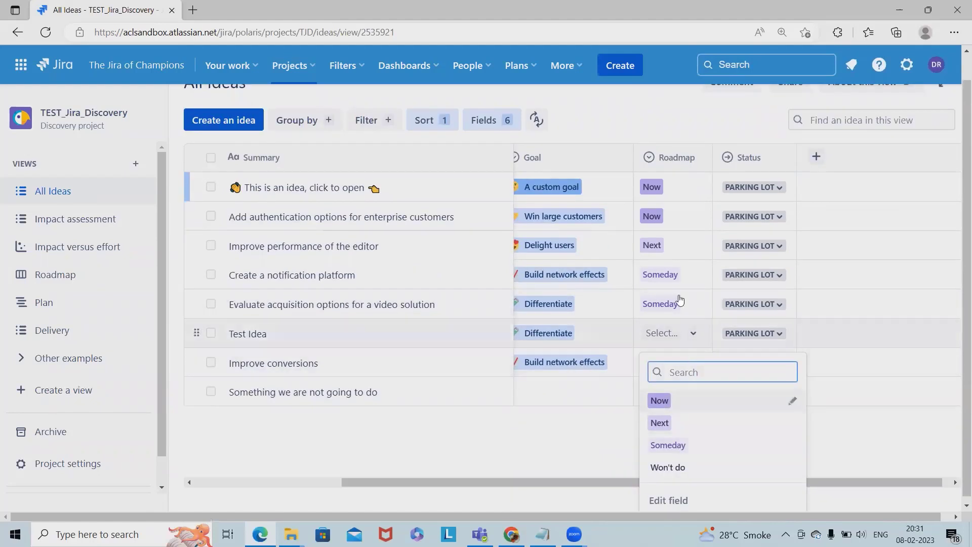
left_click(662, 402)
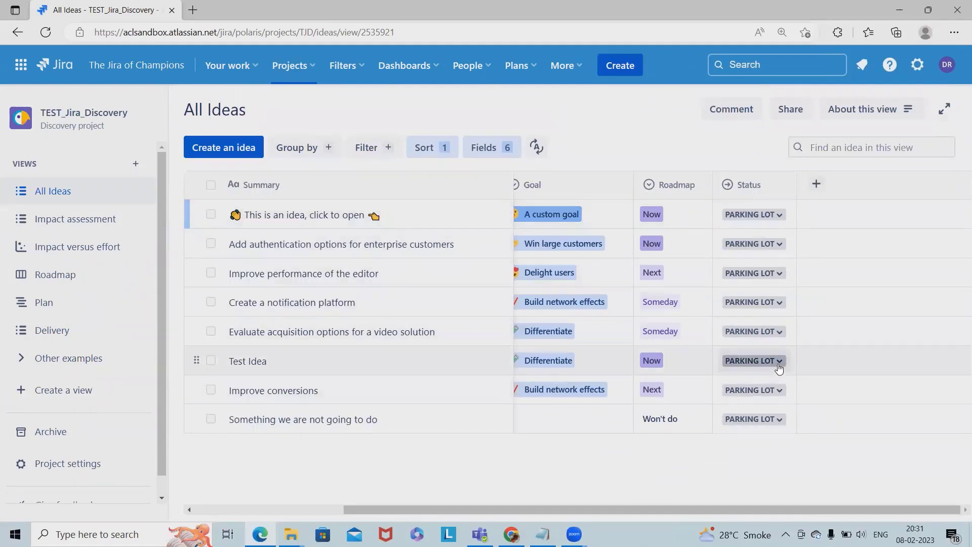
left_click(779, 369)
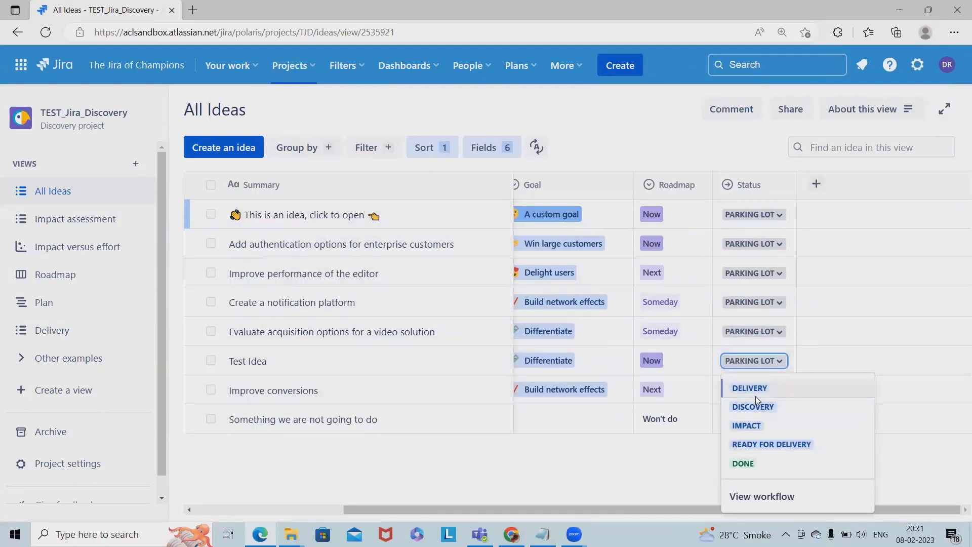
left_click(763, 408)
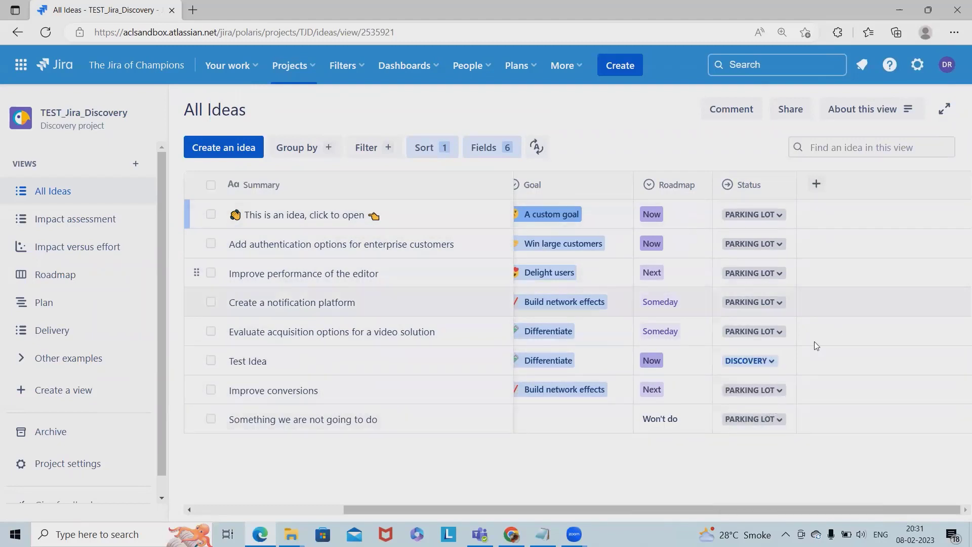
Add the Effort column and set the first idea's effort to Very High.
left_click(818, 185)
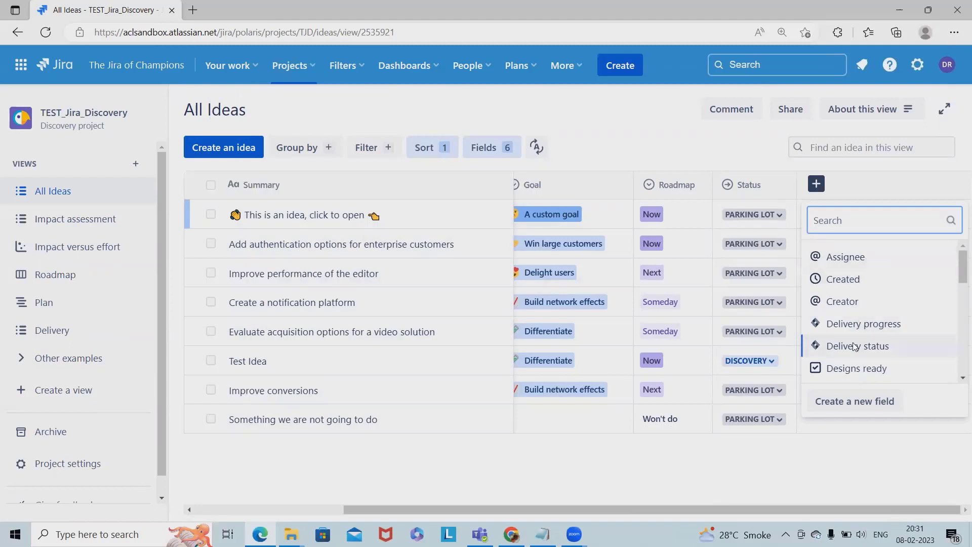
scroll(858, 361, "down", 3)
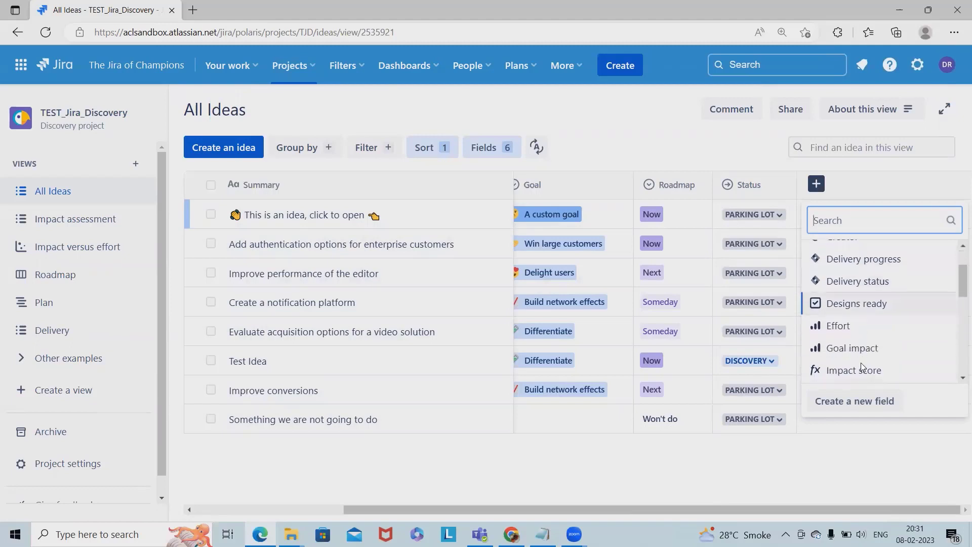
left_click(857, 264)
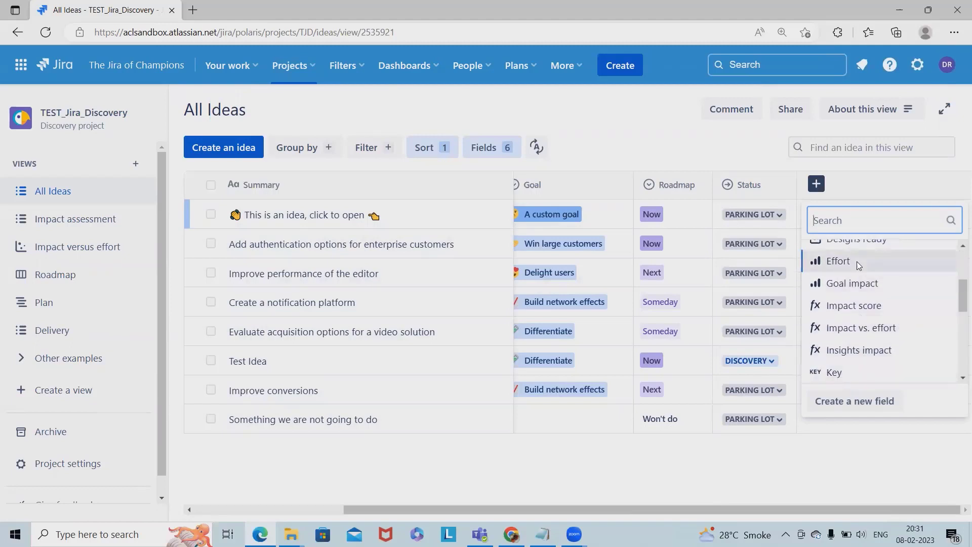
left_click(755, 214)
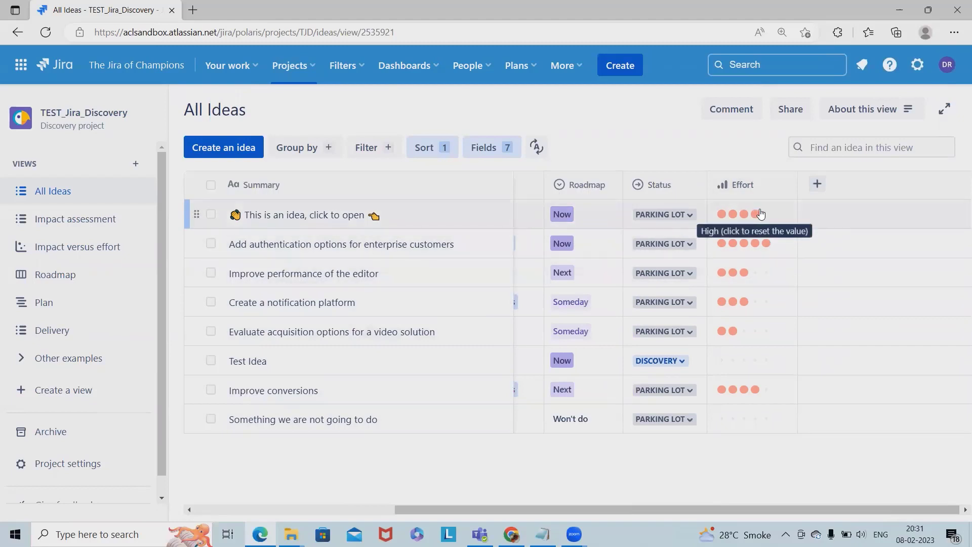
left_click(767, 214)
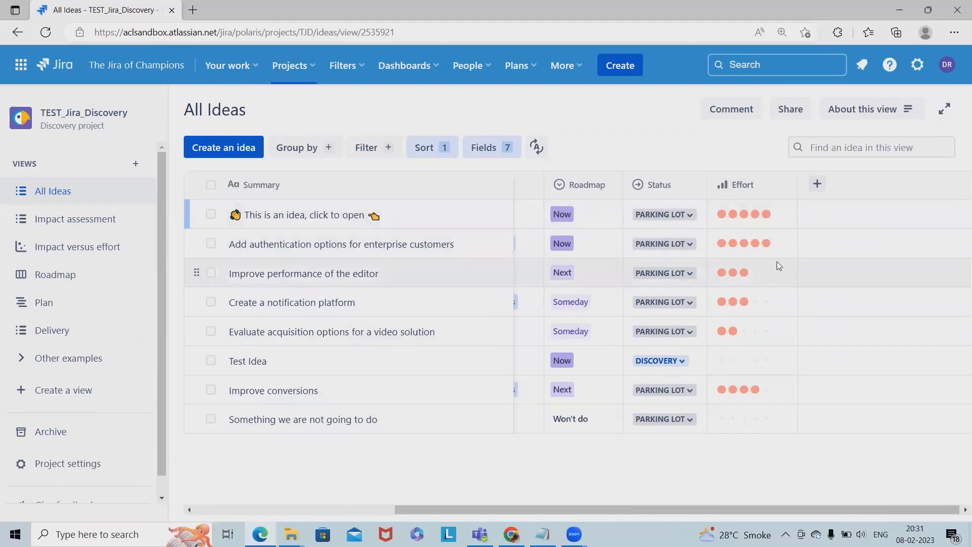
Adjust effort for the notification platform and next ideas, and add a Goal impact column.
left_click(755, 301)
left_click(742, 331)
left_click(816, 184)
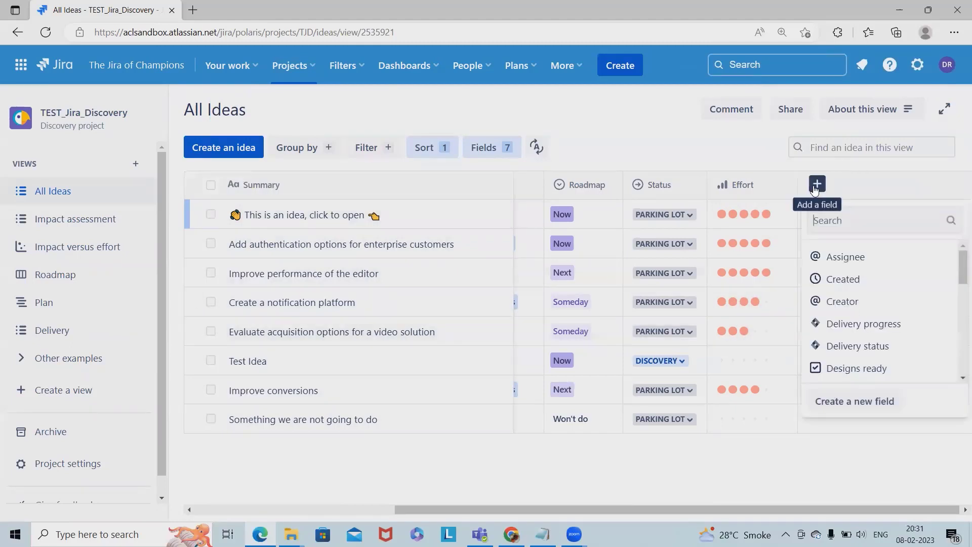
scroll(856, 365, "down", 1)
scroll(856, 376, "down", 1)
left_click(868, 329)
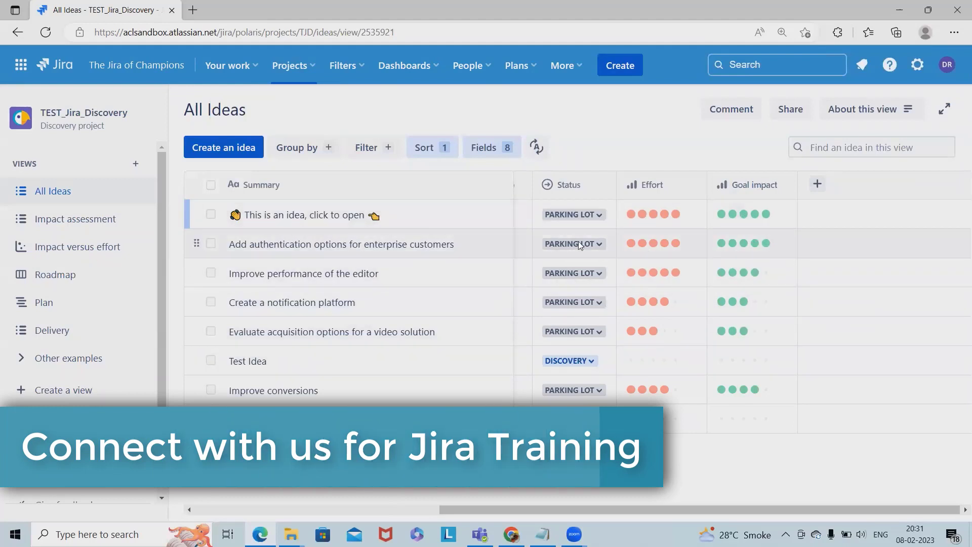
Review All Ideas' Group by fields, Filter and Sort settings, ending on the Fields panel.
left_click(300, 148)
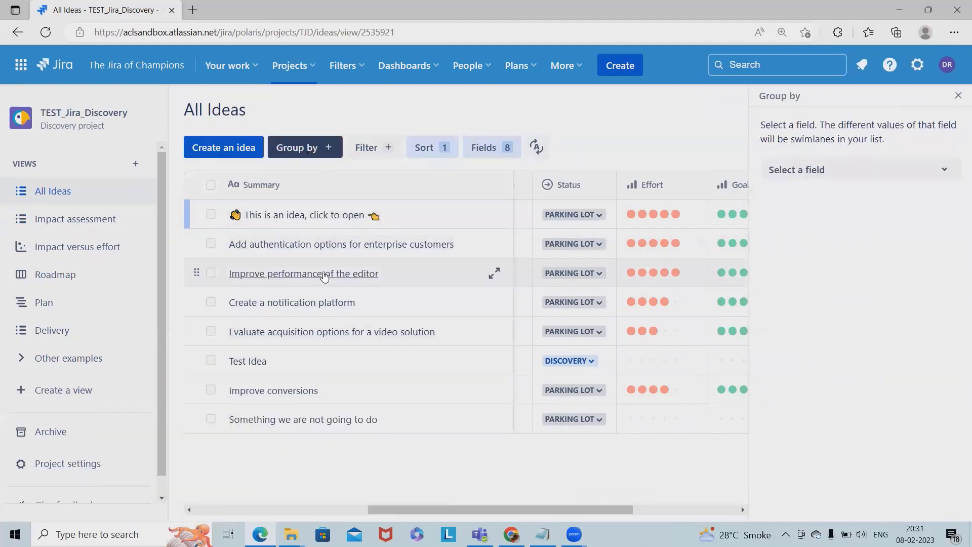
left_click(923, 172)
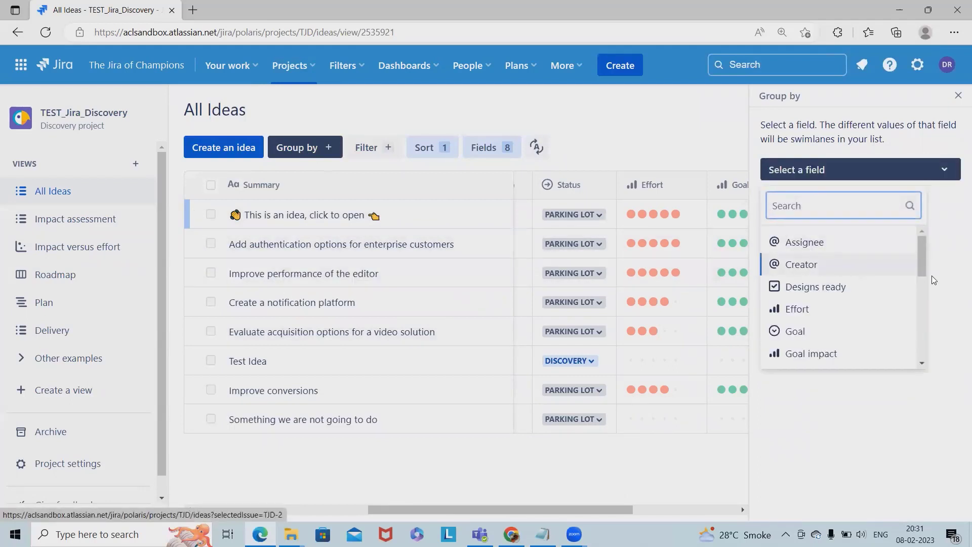
scroll(840, 333, "down", 2)
scroll(844, 332, "down", 2)
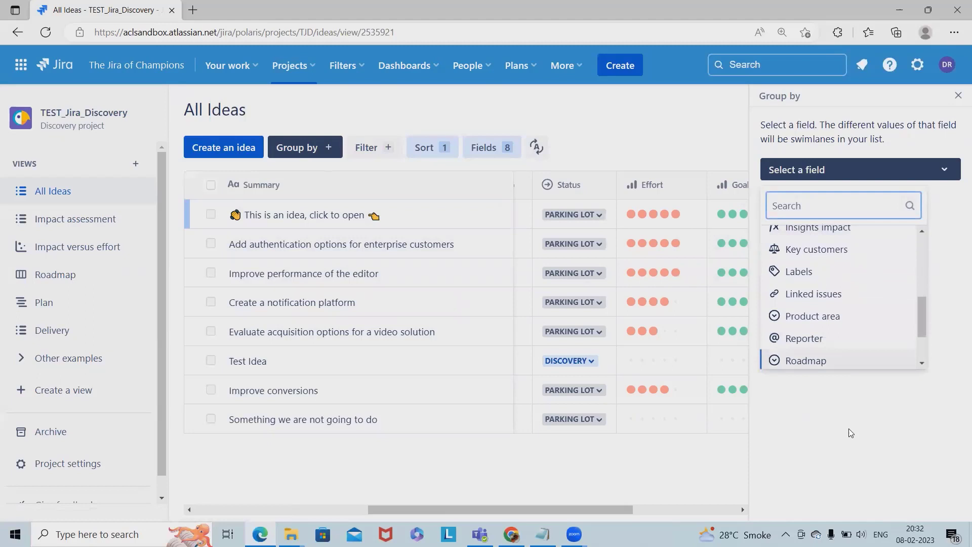
left_click(366, 147)
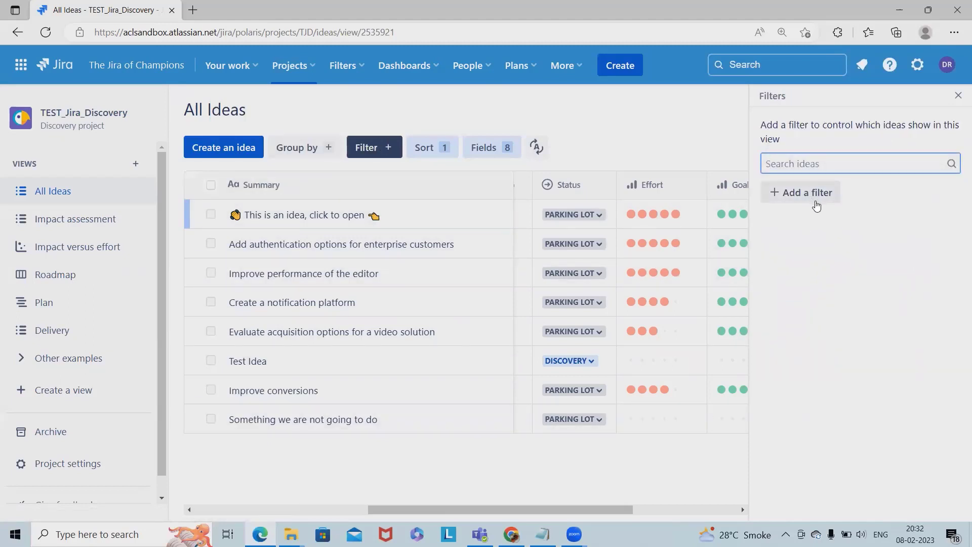
left_click(423, 147)
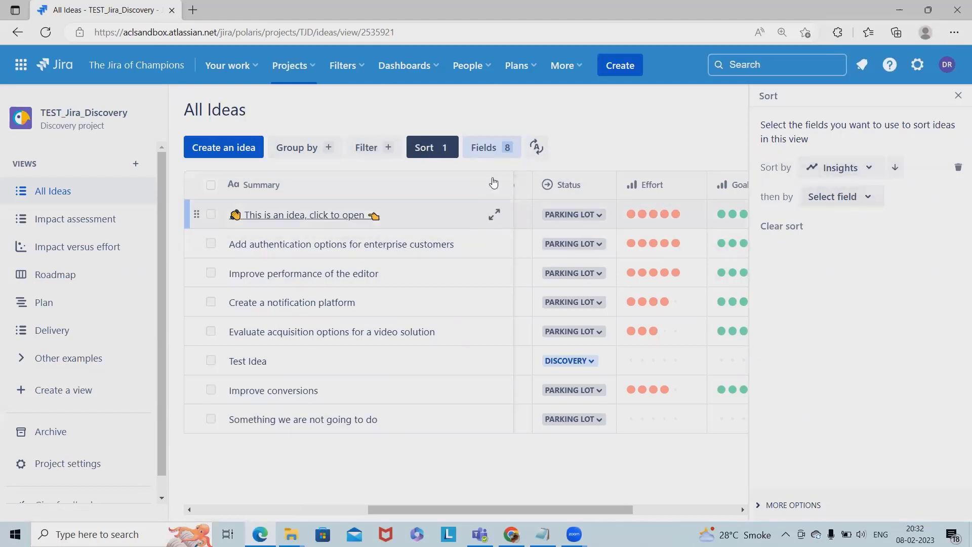
left_click(495, 149)
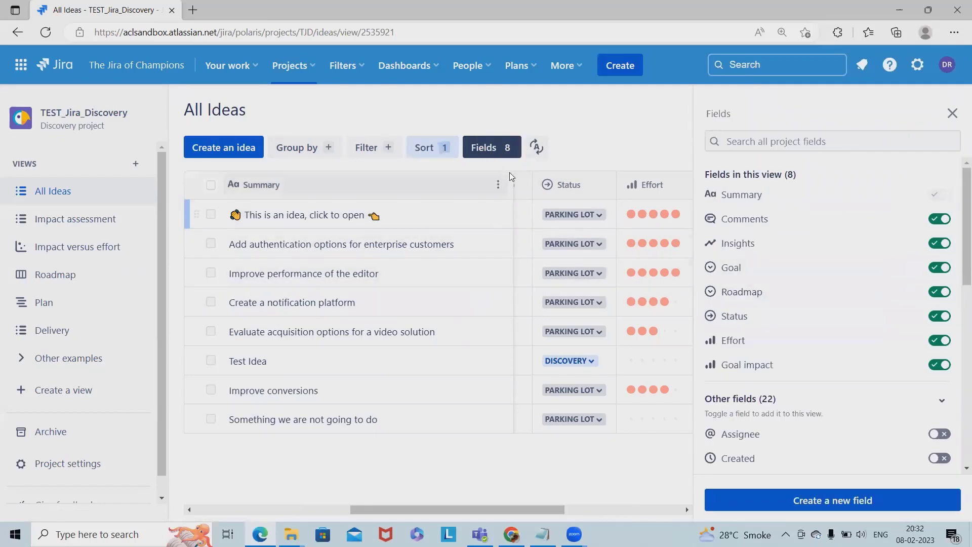
scroll(842, 311, "down", 5)
scroll(865, 340, "down", 2)
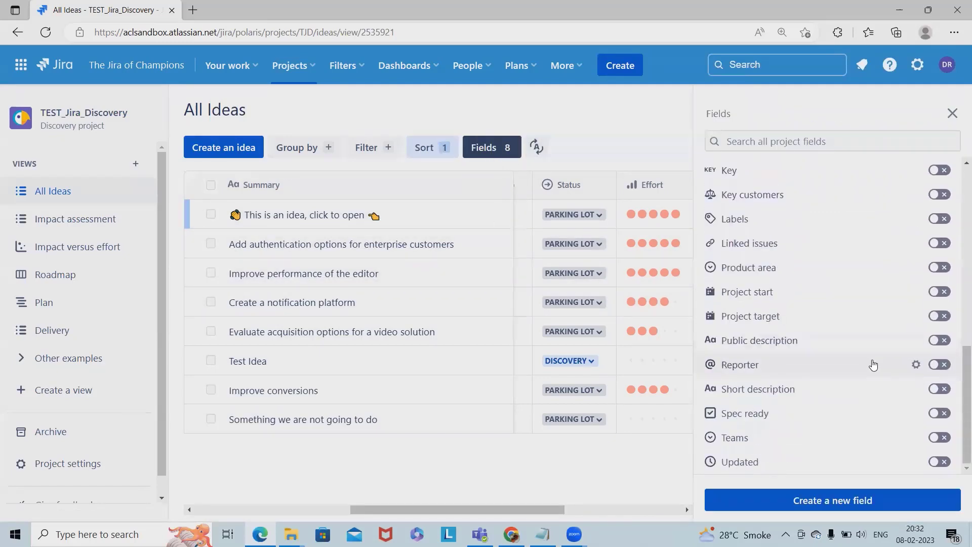
scroll(865, 349, "up", 4)
scroll(870, 361, "up", 1)
scroll(874, 363, "down", 1)
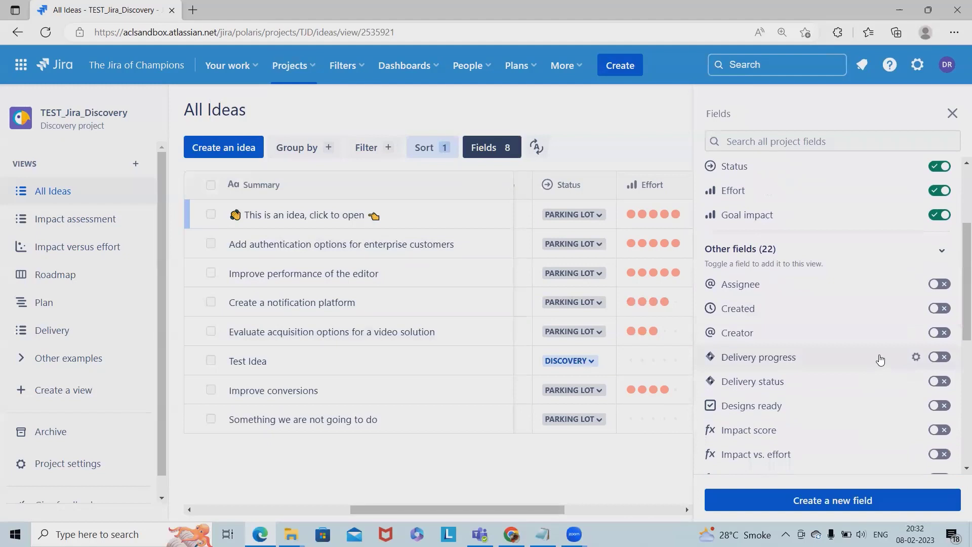
scroll(767, 335, "down", 2)
scroll(765, 343, "down", 3)
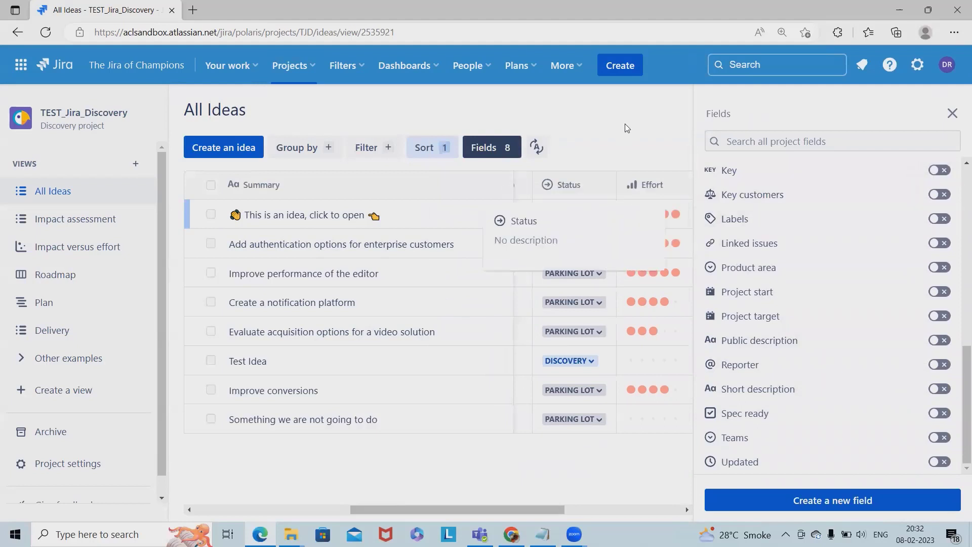
Dismiss the Fields panel with Esc, returning to the eight-field All Ideas table.
key("Escape")
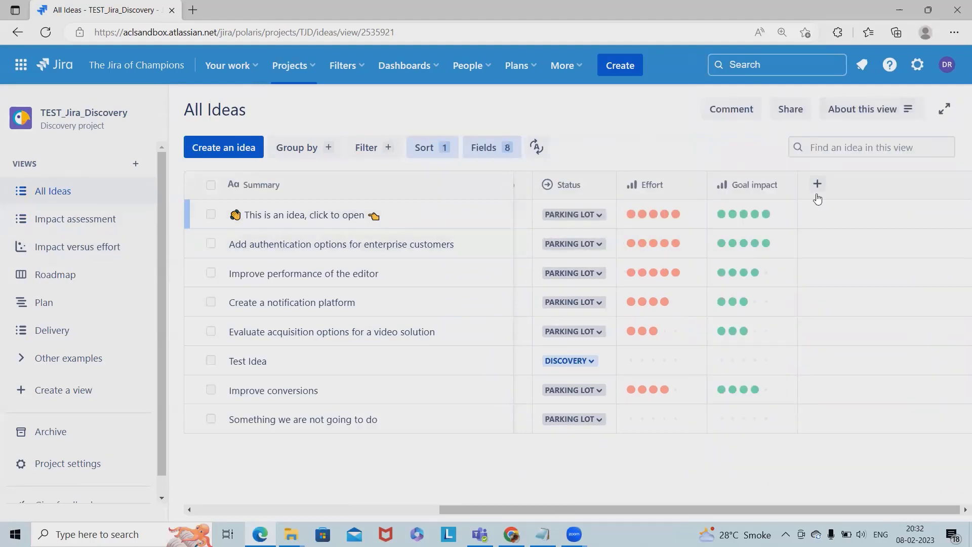
left_click(741, 114)
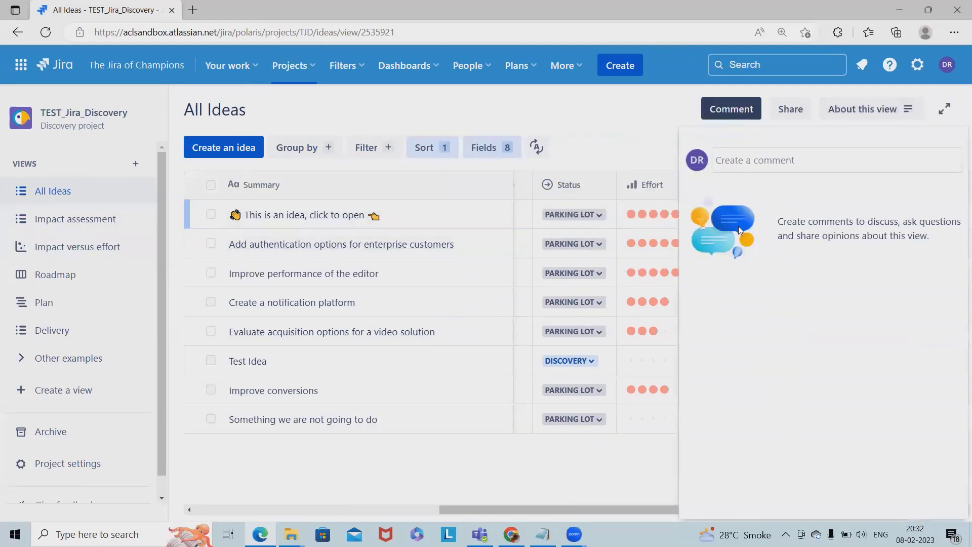
left_click(609, 135)
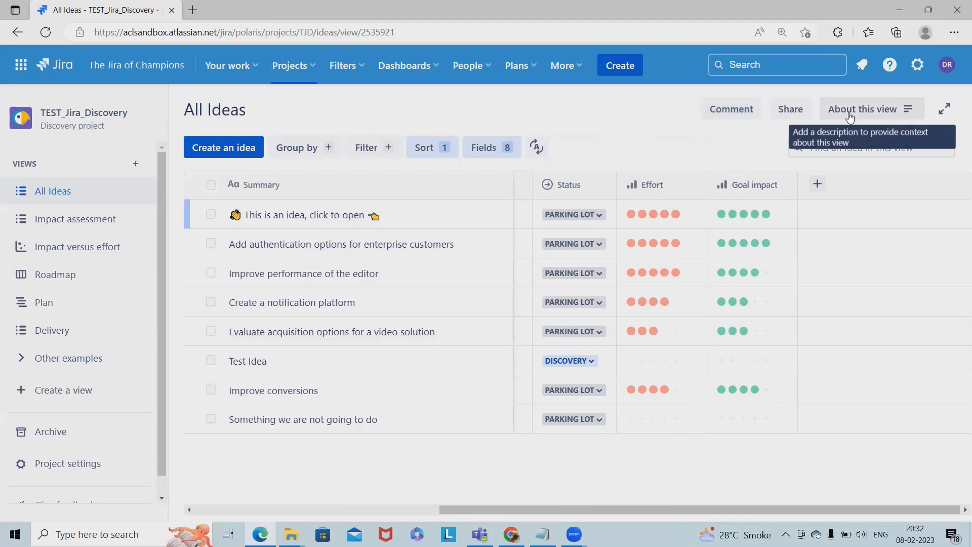
left_click(912, 112)
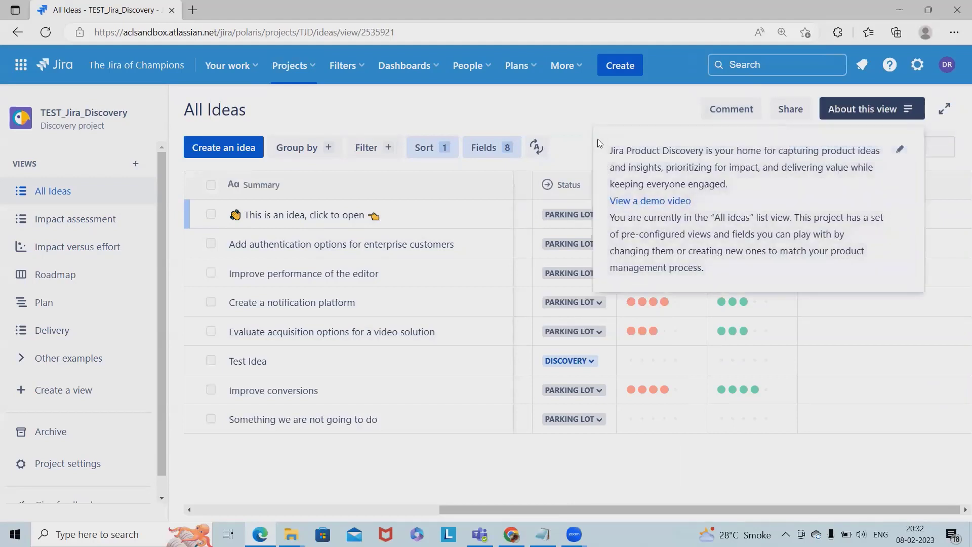
left_click(597, 115)
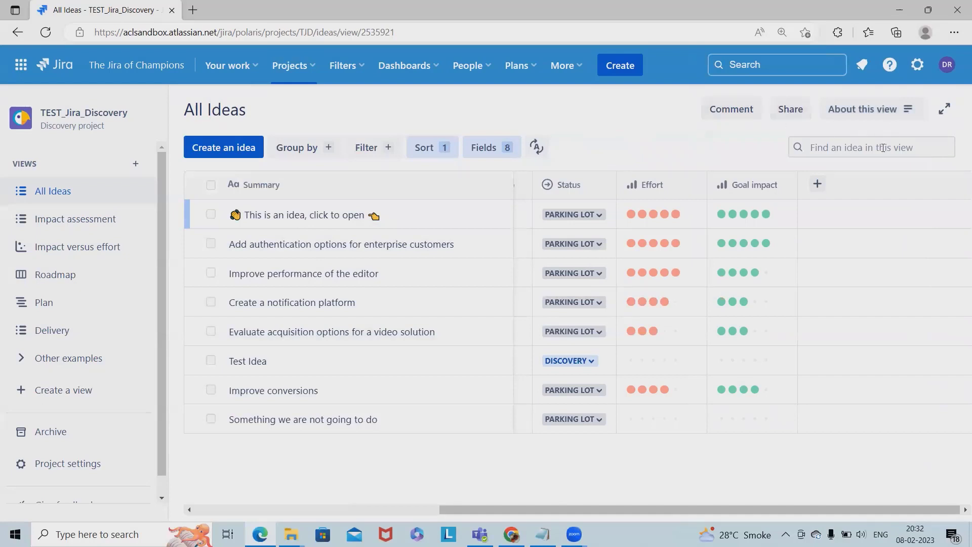
Create a new list view and rename its title to 'Demo View'.
left_click(67, 400)
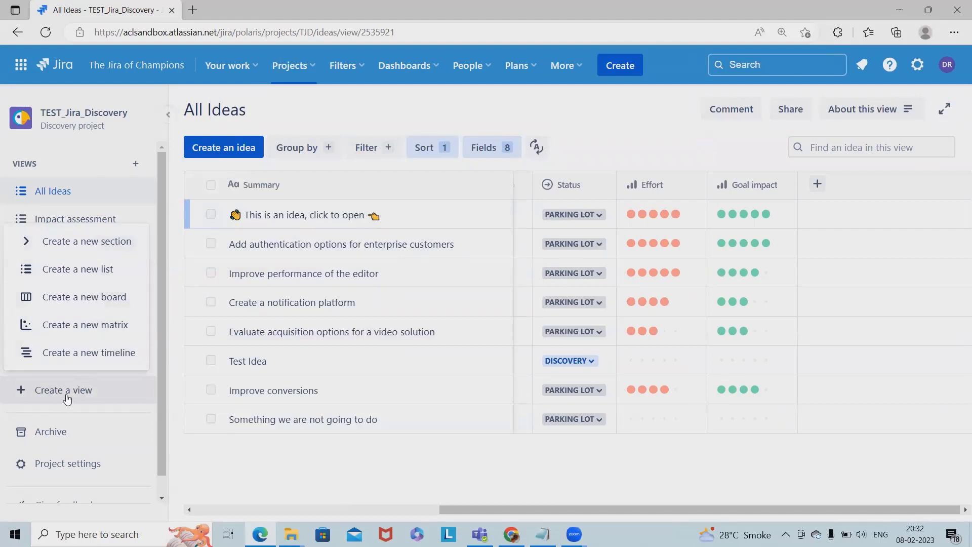
left_click(72, 271)
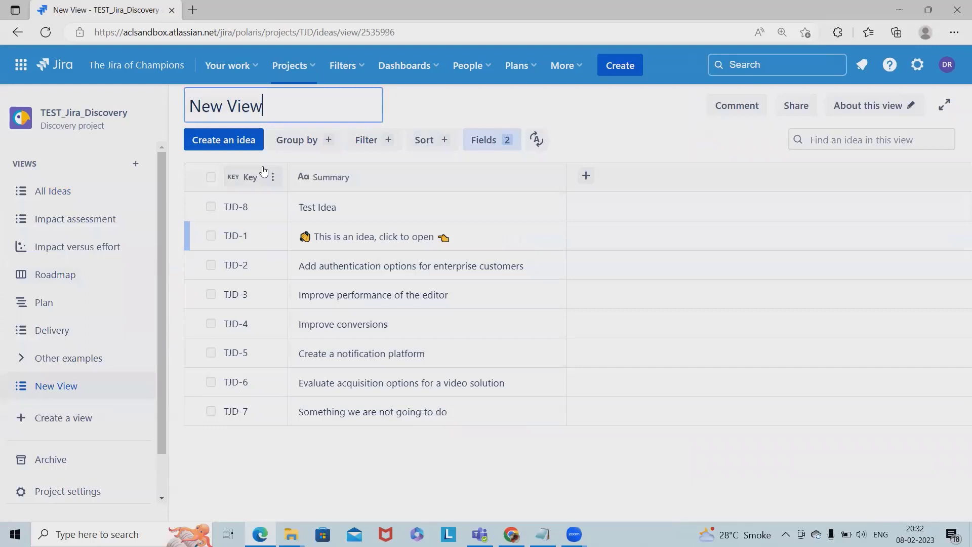
left_click_drag(303, 115, 174, 133)
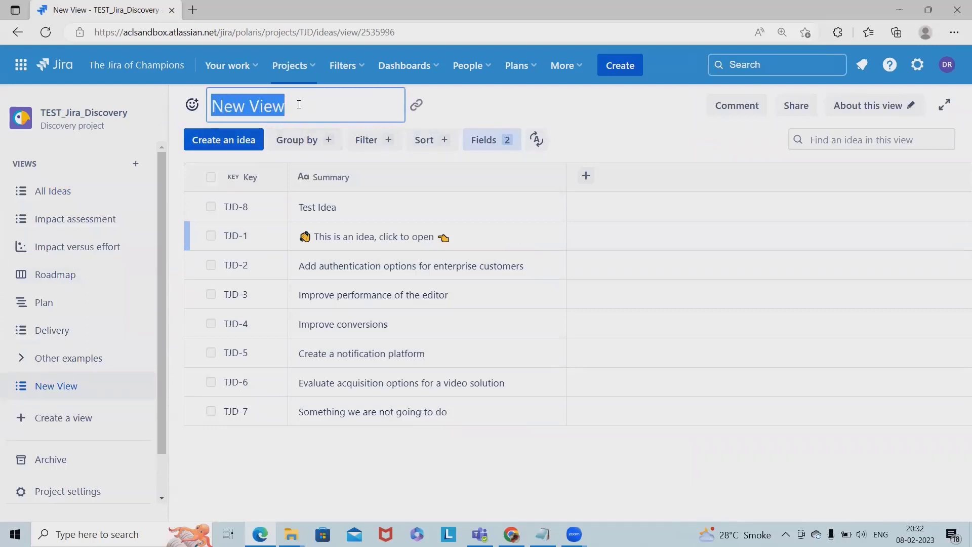
type("Demo")
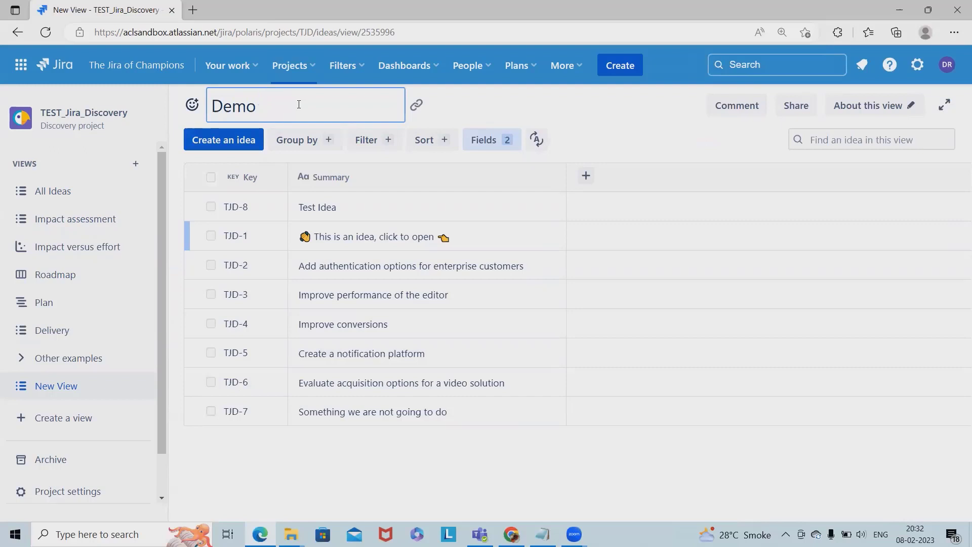
key("Return")
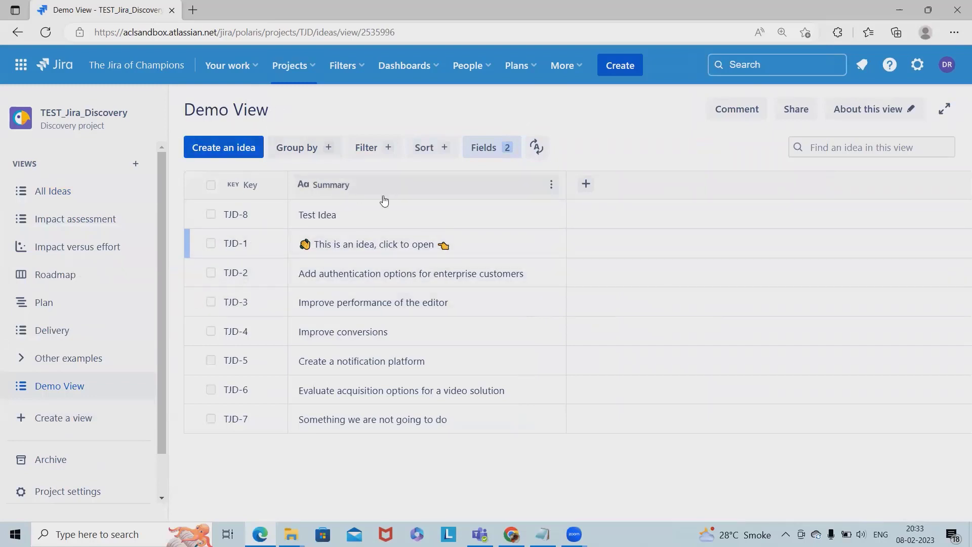
mouse_move(59, 386)
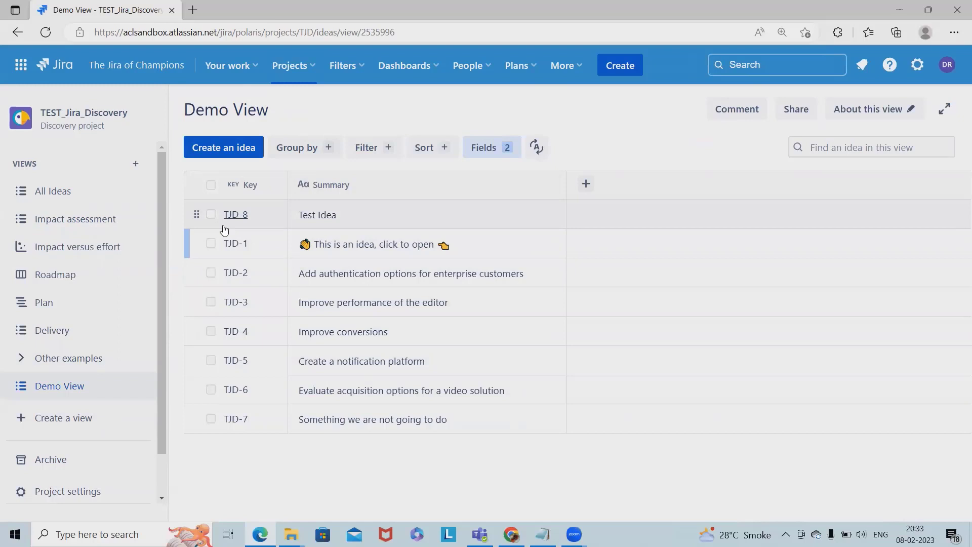
Select and clear the Test Idea row, then toggle Demo View full screen on and off.
mouse_move(236, 215)
left_click(211, 216)
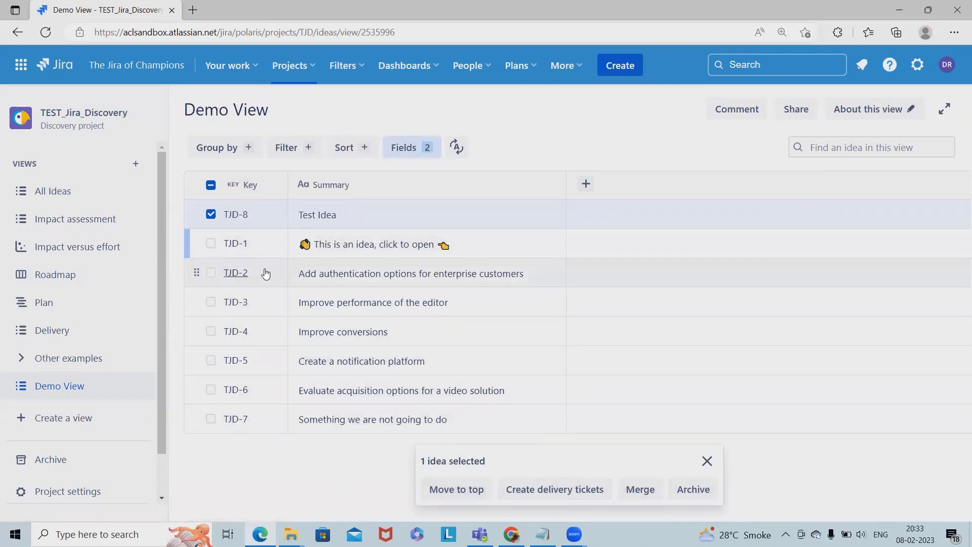
left_click(457, 147)
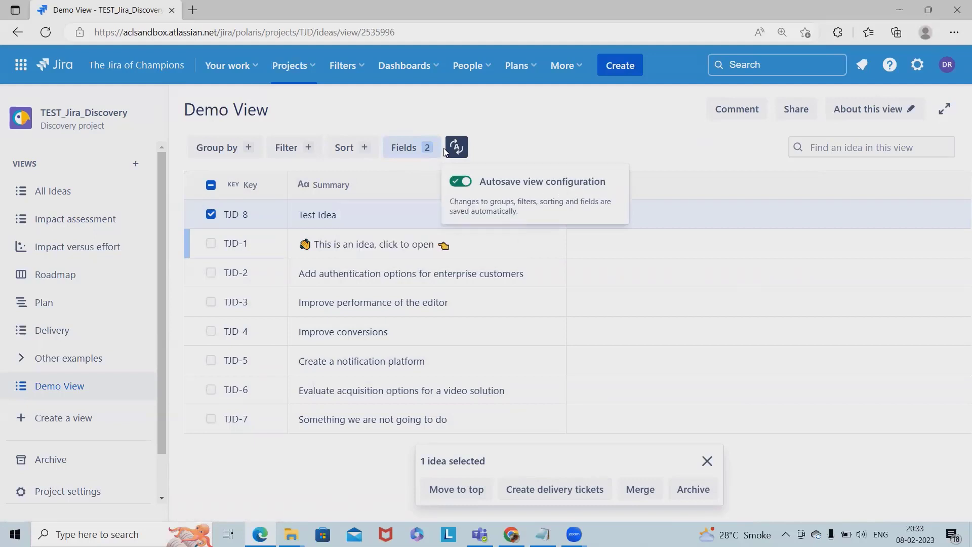
left_click(212, 214)
left_click(942, 118)
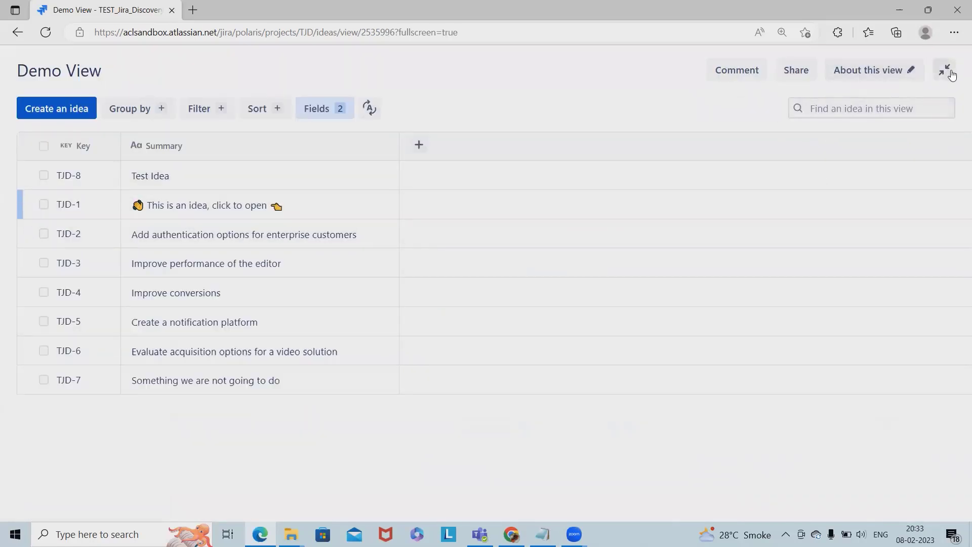
left_click(945, 71)
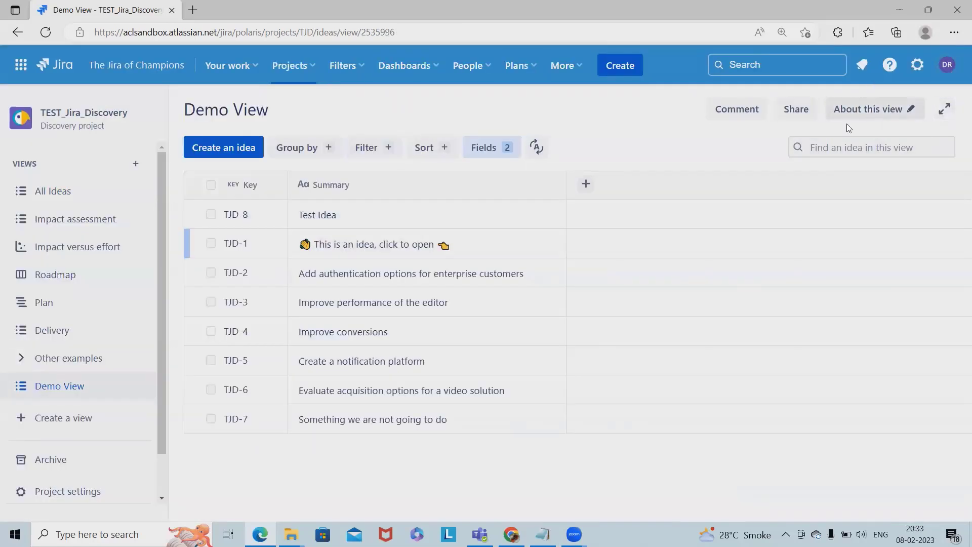
Review Demo View's sharing options, then switch to the Impact assessment view.
left_click(797, 111)
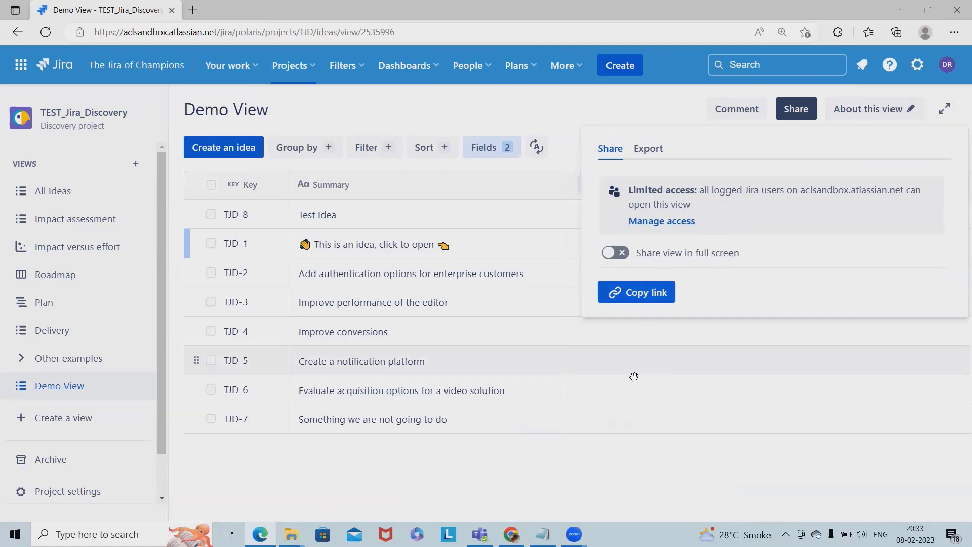
left_click(589, 477)
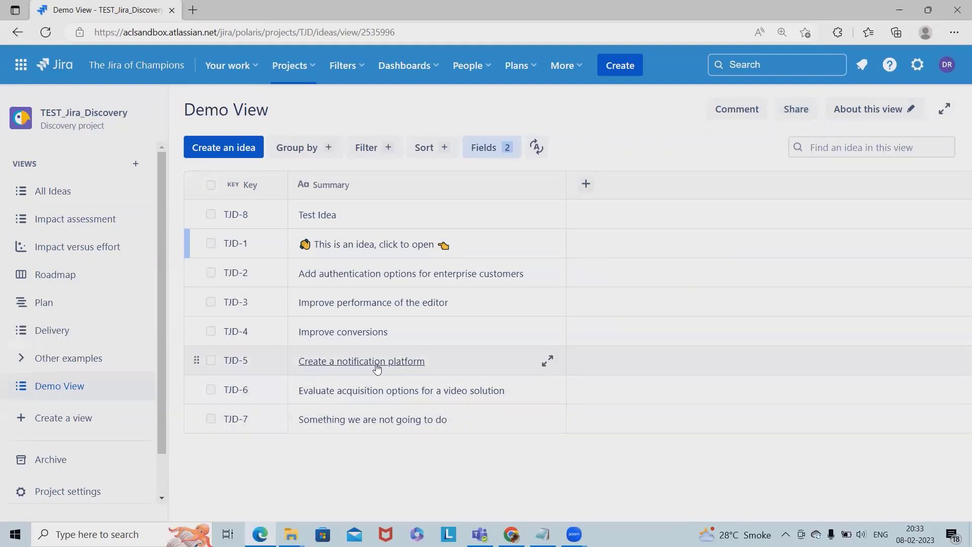
left_click(60, 220)
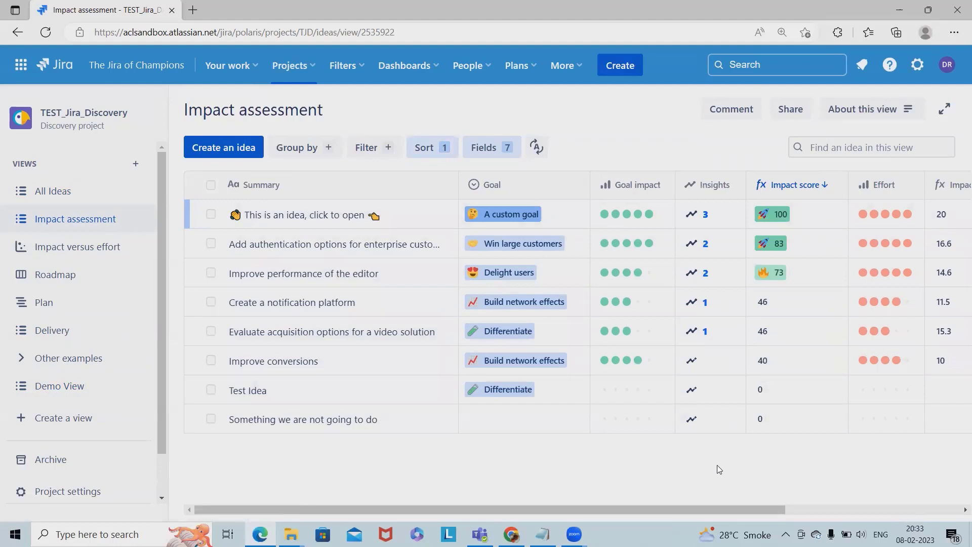
left_click_drag(716, 508, 792, 508)
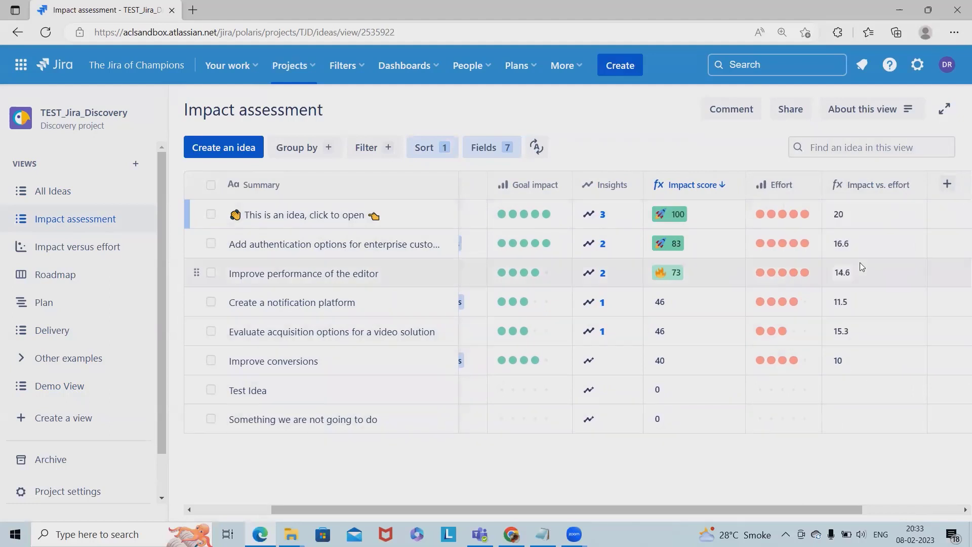
left_click_drag(787, 510, 873, 493)
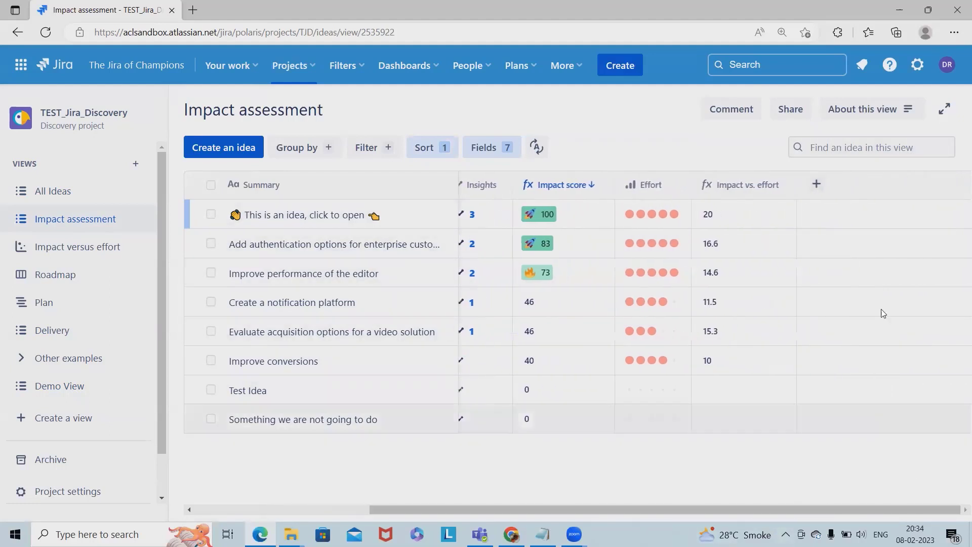
Add the Insights impact field as a column, then move to the Impact versus effort matrix.
left_click(822, 184)
scroll(866, 349, "down", 1)
scroll(874, 346, "down", 3)
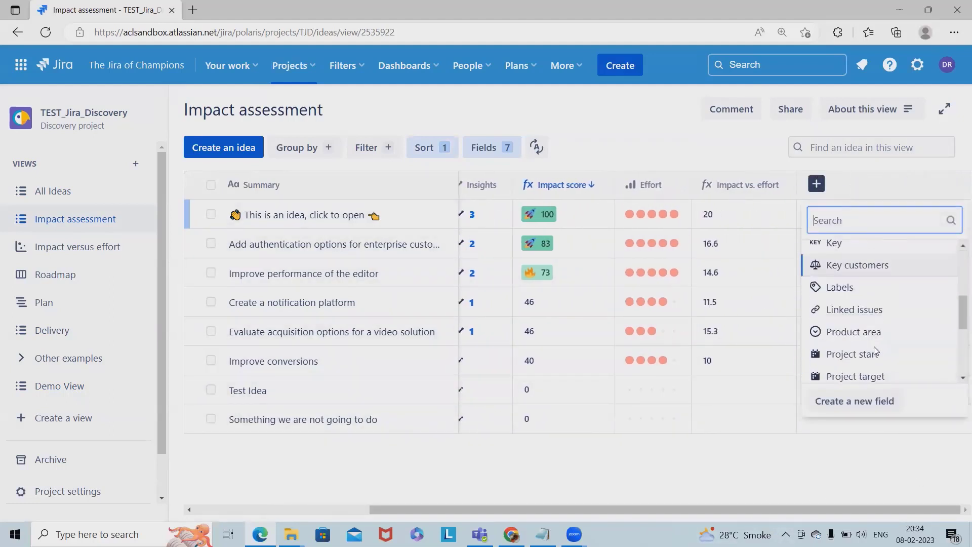
scroll(874, 346, "down", 1)
scroll(875, 340, "up", 1)
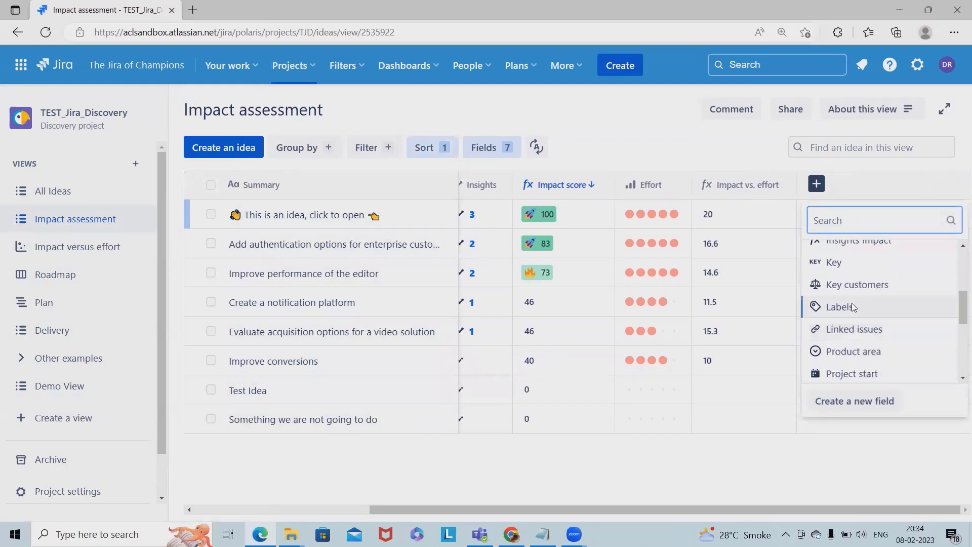
scroll(858, 266, "up", 1)
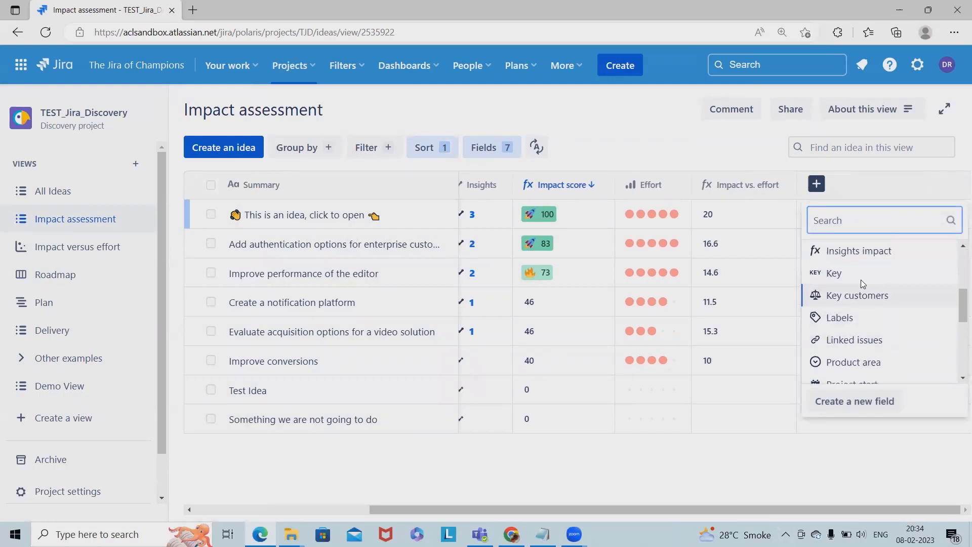
left_click(904, 259)
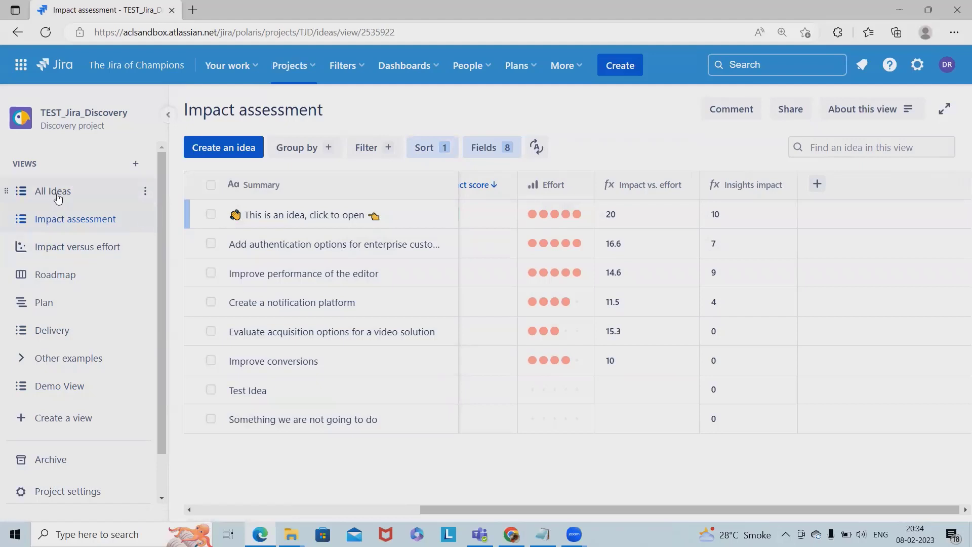
left_click(66, 246)
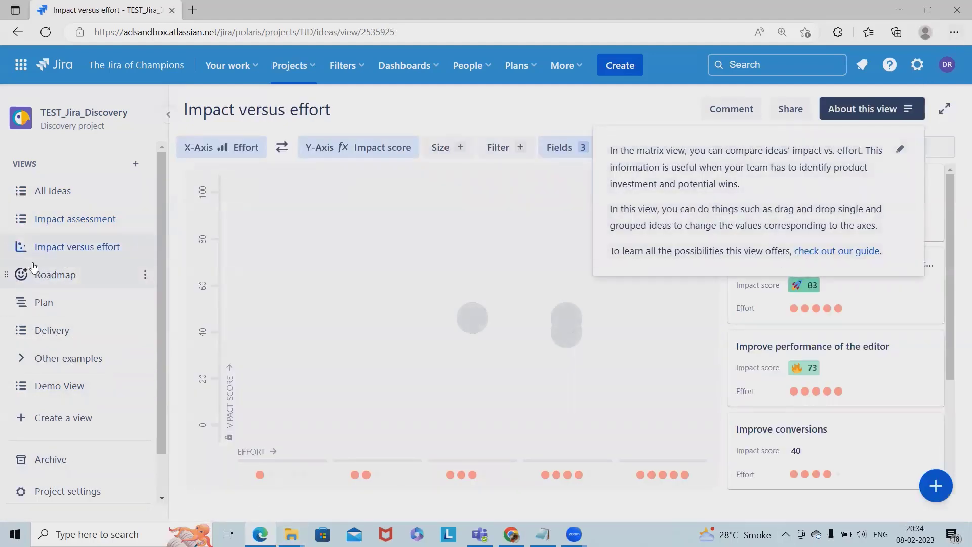
On the Roadmap board, drag Test Idea from Now to Next and bring up the column settings.
left_click(380, 256)
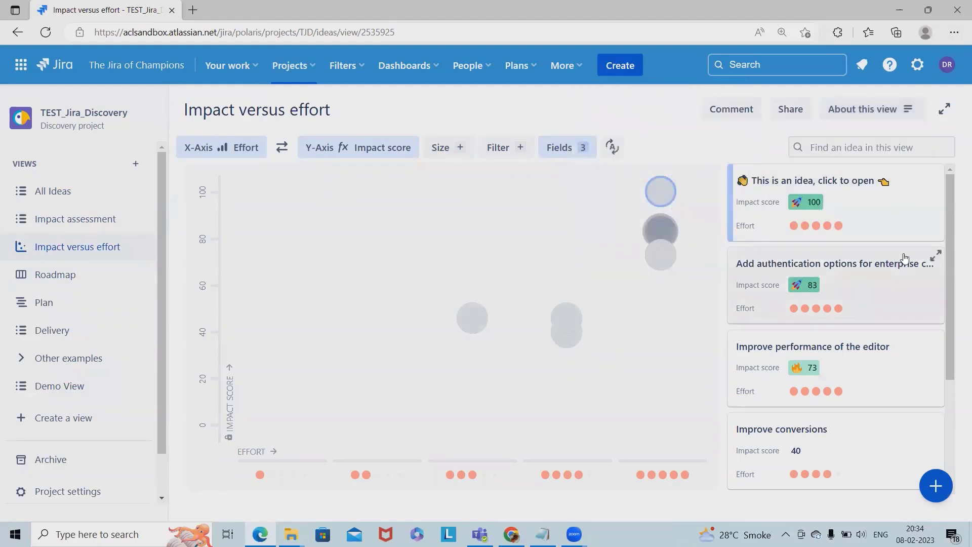
scroll(906, 279, "down", 2)
scroll(903, 284, "up", 2)
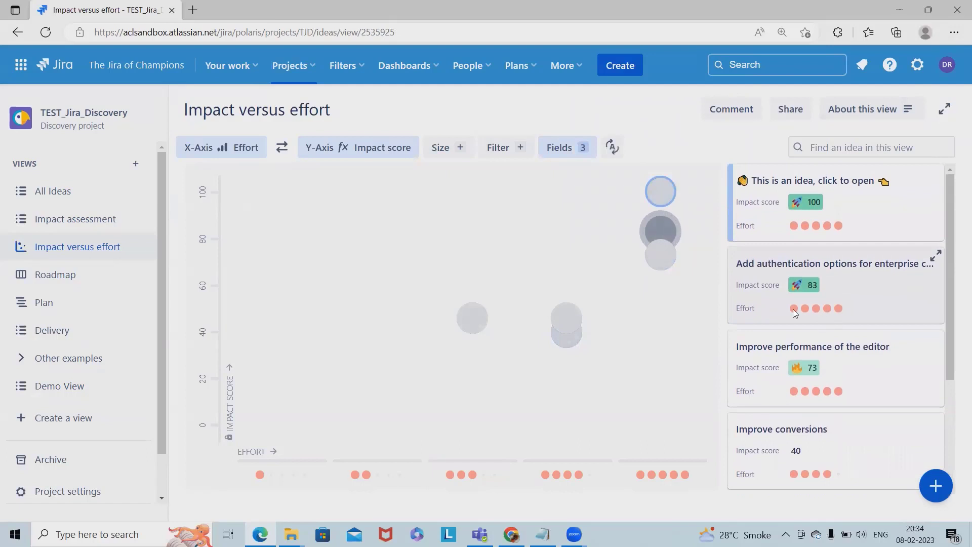
scroll(850, 341, "down", 2)
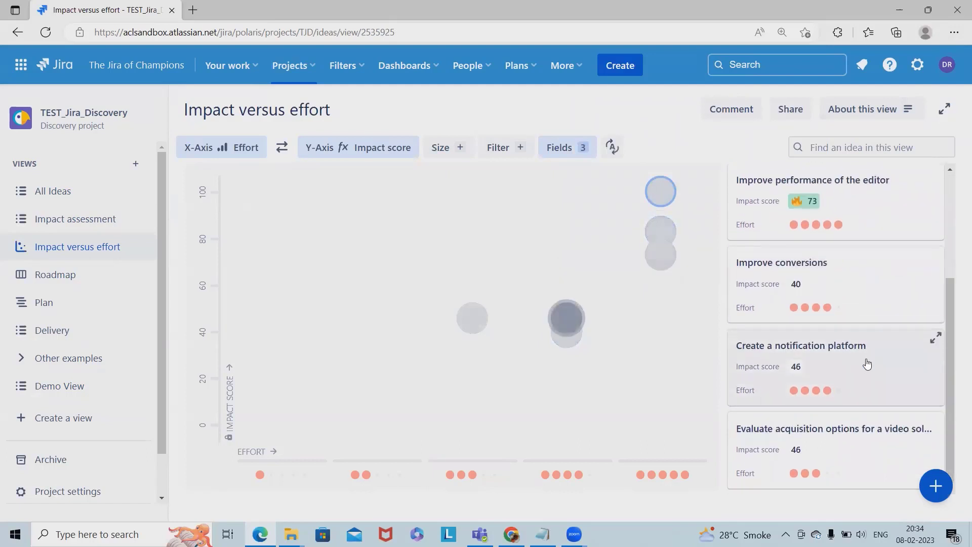
scroll(863, 361, "up", 2)
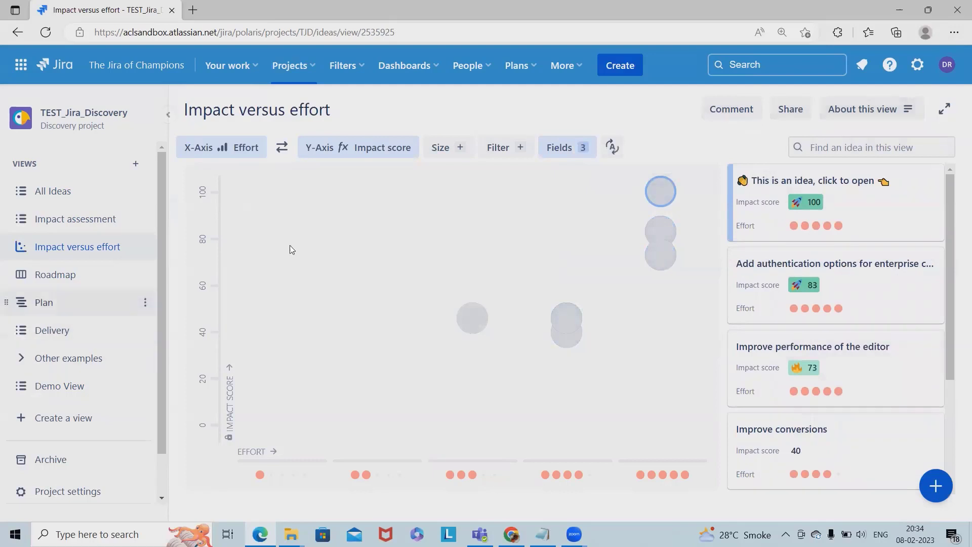
left_click(51, 275)
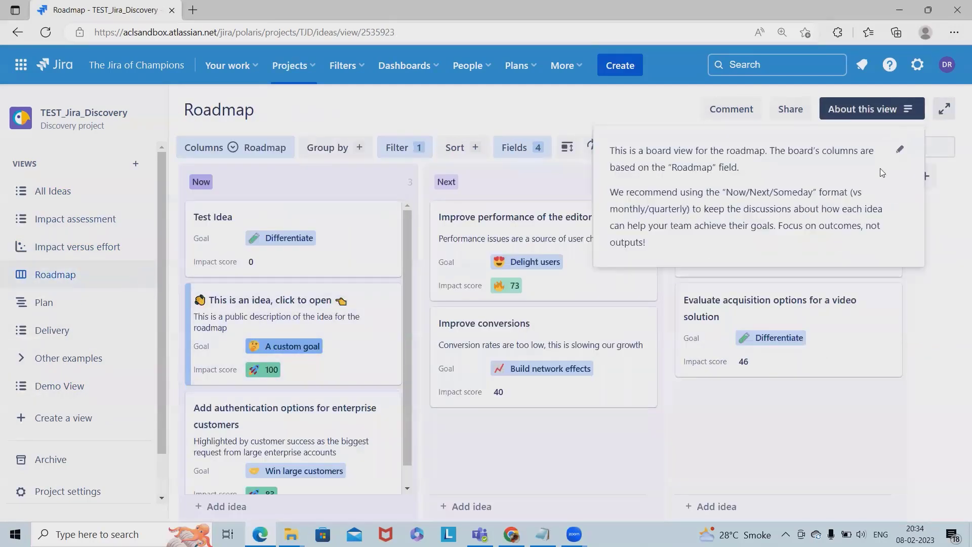
left_click(435, 120)
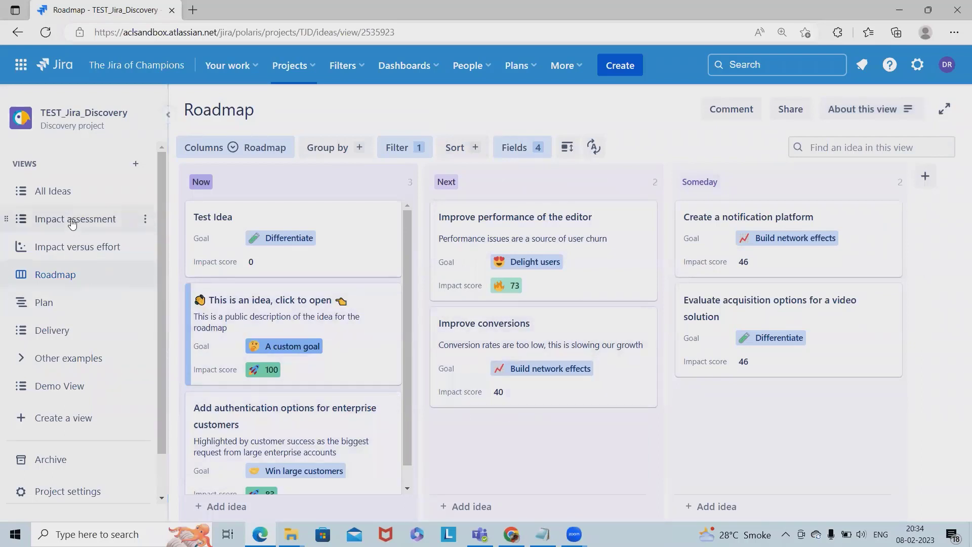
scroll(323, 358, "down", 1)
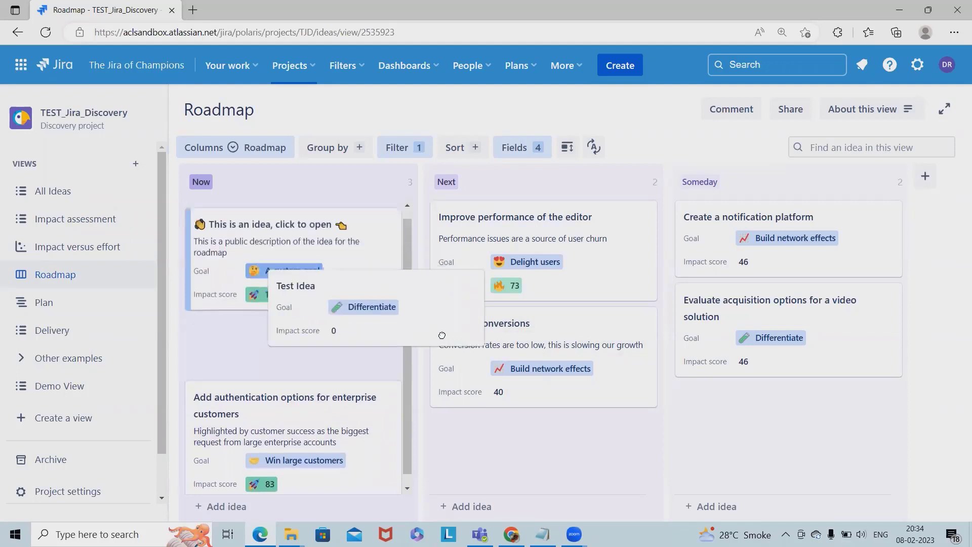
mouse_move(302, 223)
left_mouse_down()
mouse_move(578, 413)
mouse_move(584, 354)
left_mouse_up()
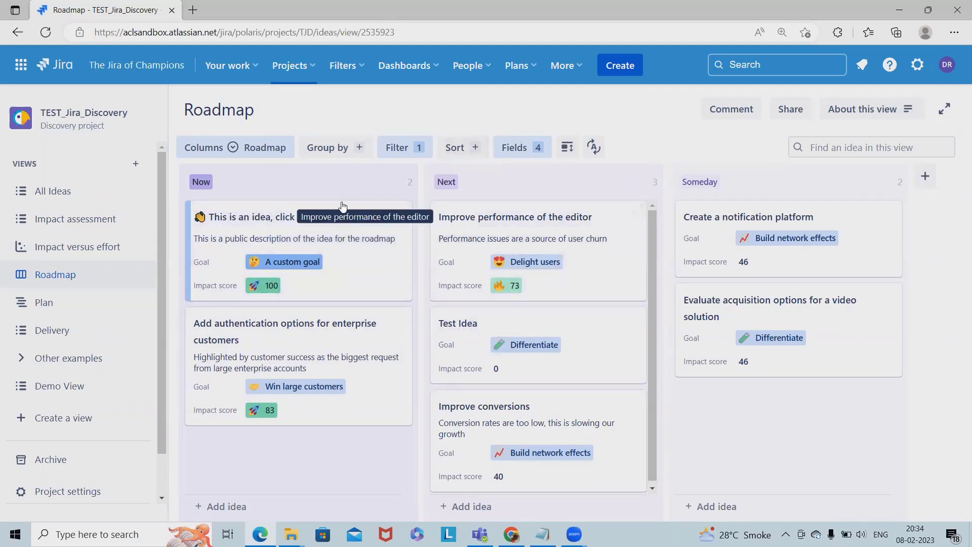
left_click(246, 153)
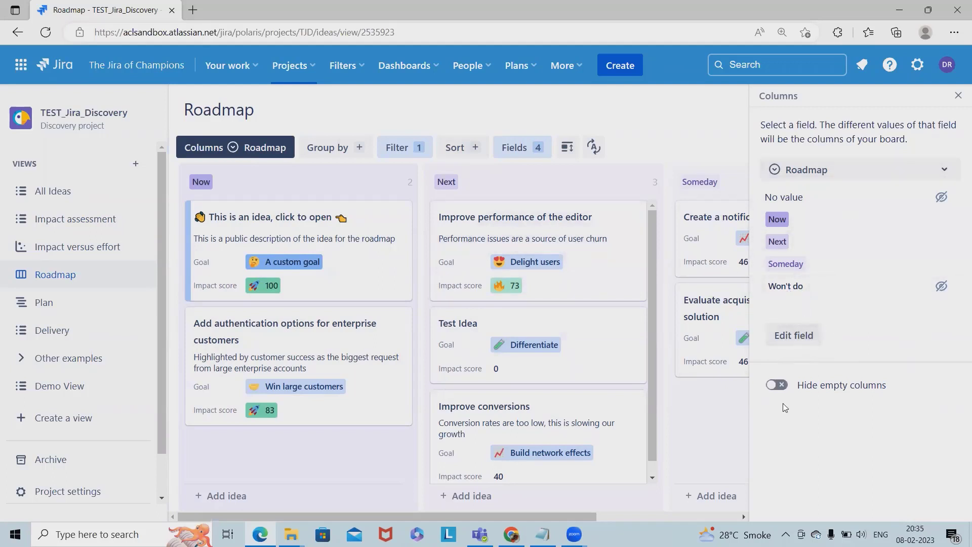
Try the compact card layout twice, then keep the Roadmap cards detailed.
left_click(281, 186)
left_click(567, 146)
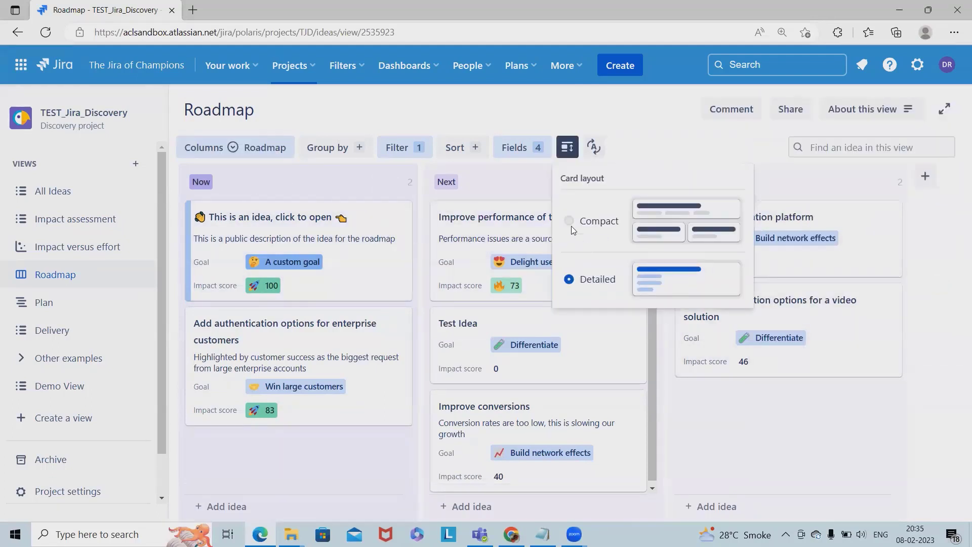
left_click(571, 225)
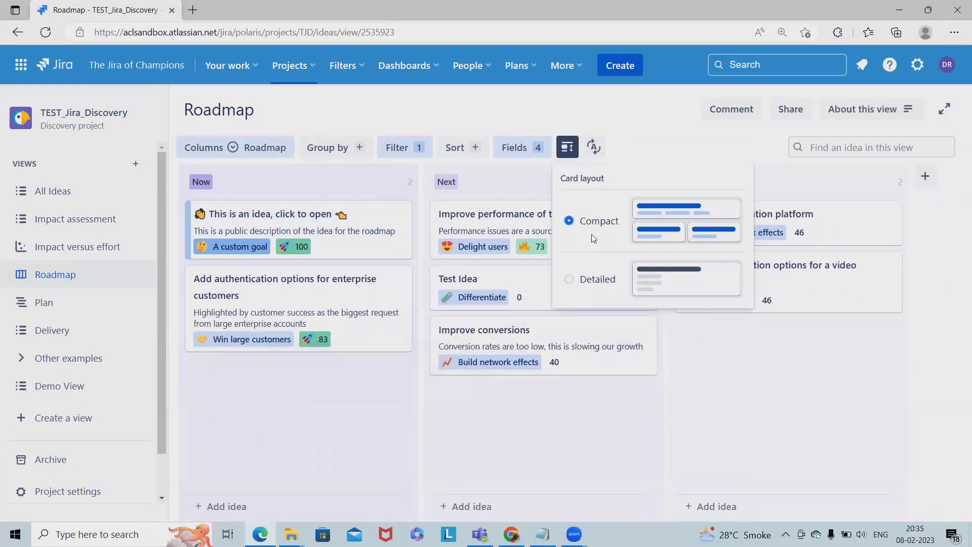
left_click(572, 279)
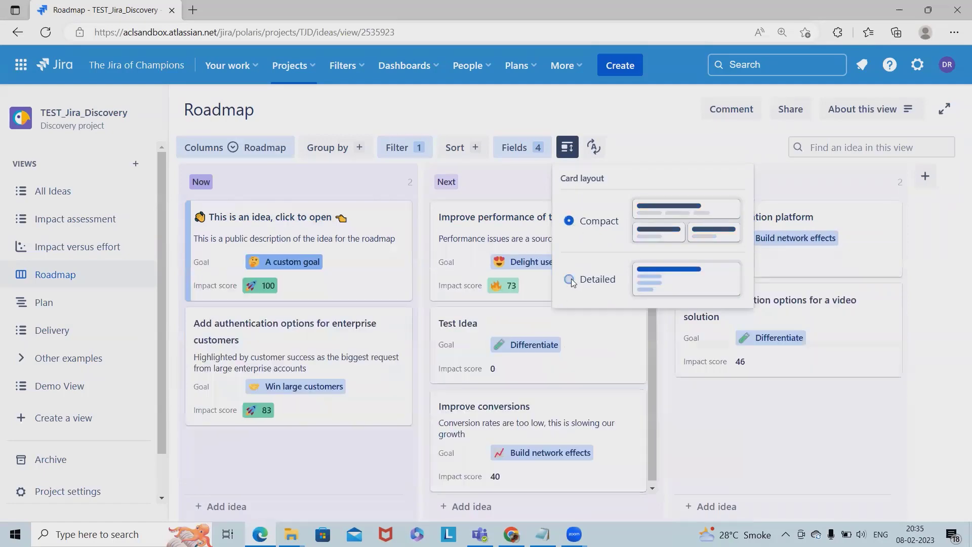
left_click(570, 233)
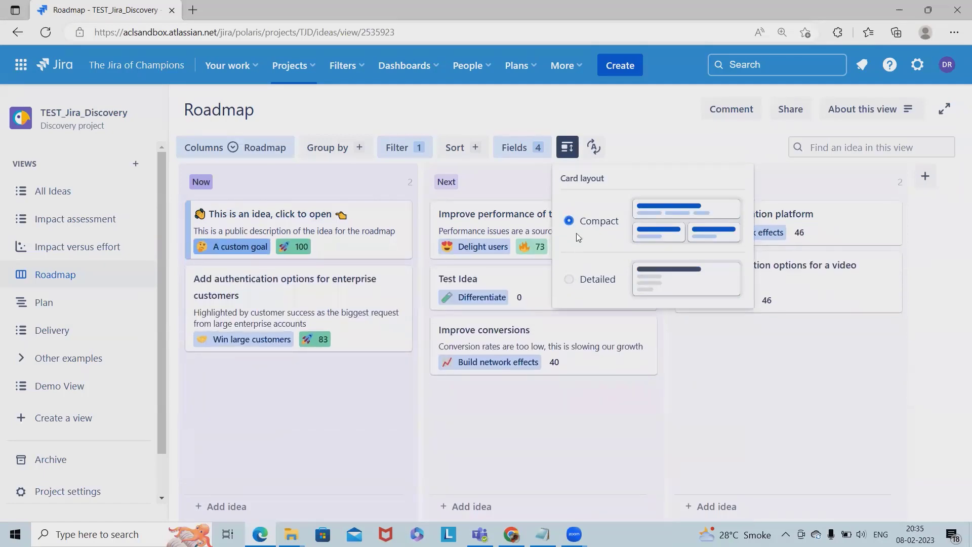
left_click(571, 280)
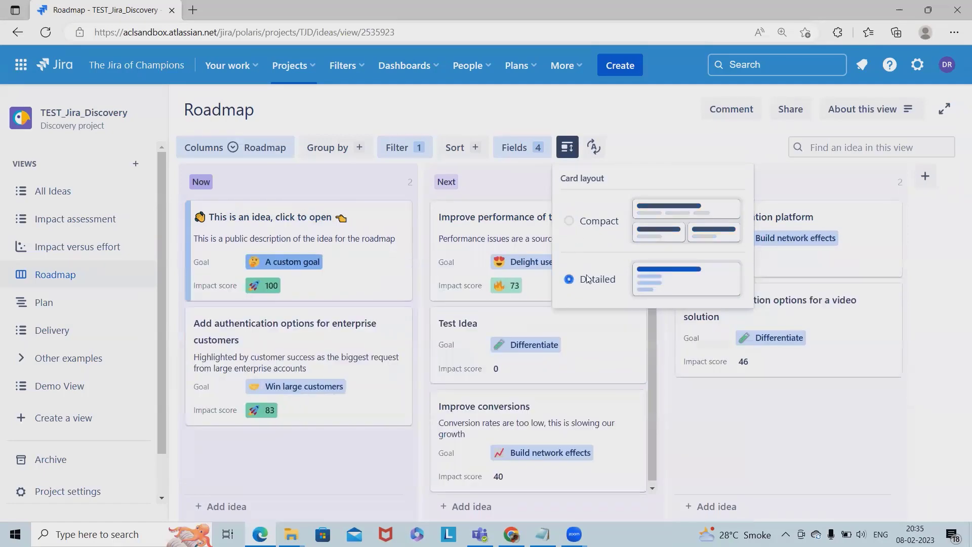
left_click(704, 139)
Add a Roadmap column named 'Next Year' and put Test Idea in it.
left_click(923, 174)
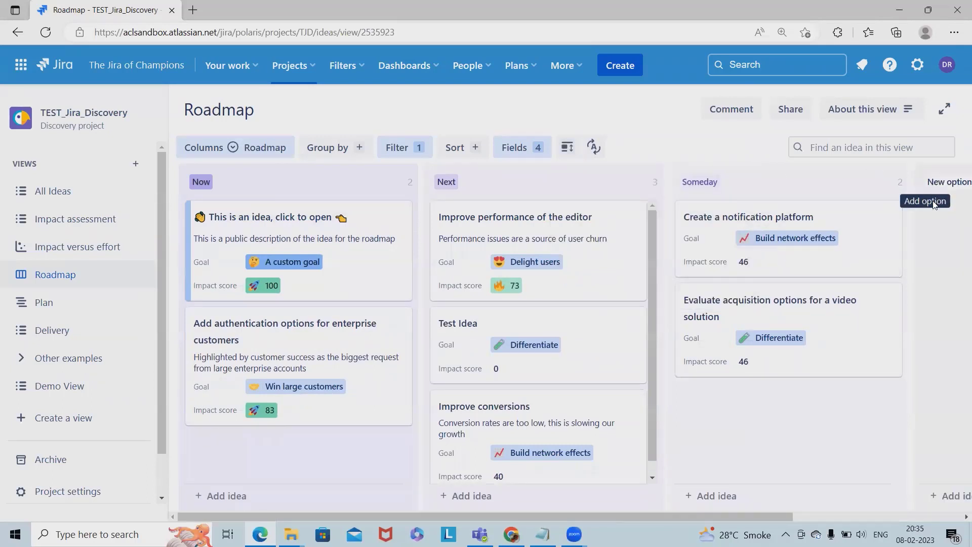
left_click_drag(701, 516, 866, 452)
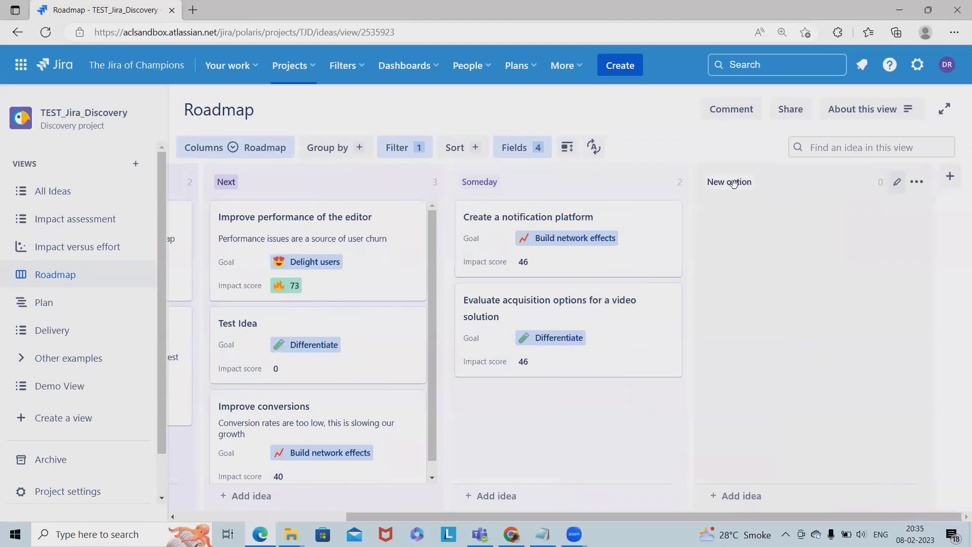
left_click(897, 183)
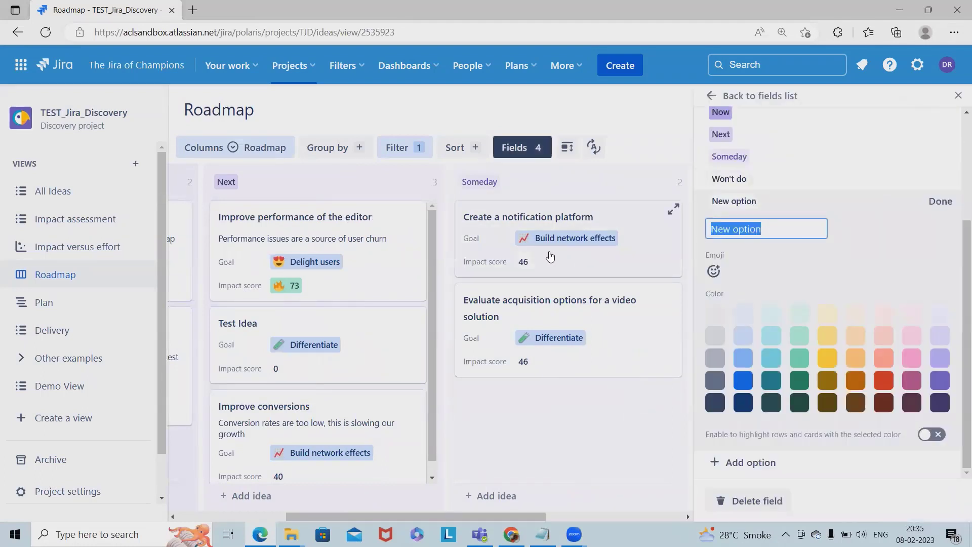
type("Next ")
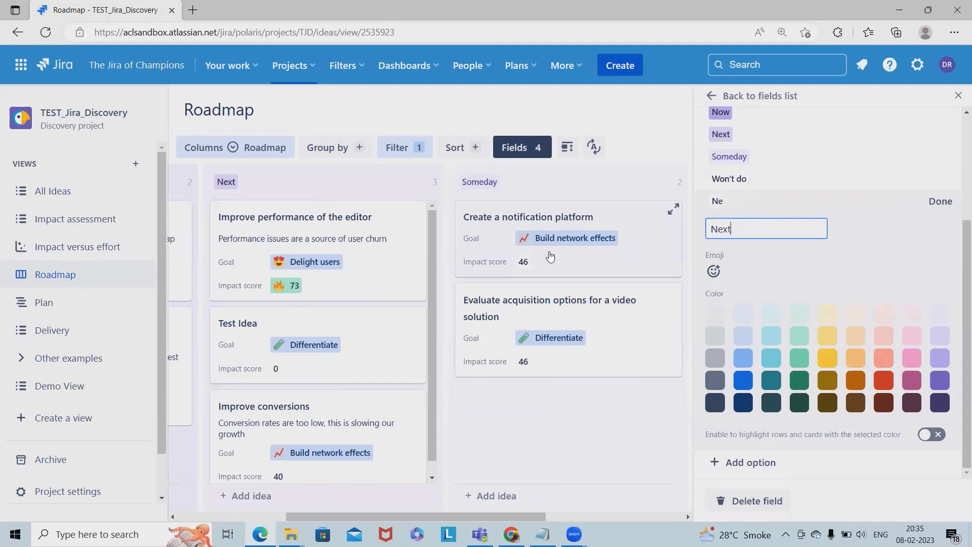
type("Year")
left_click(565, 439)
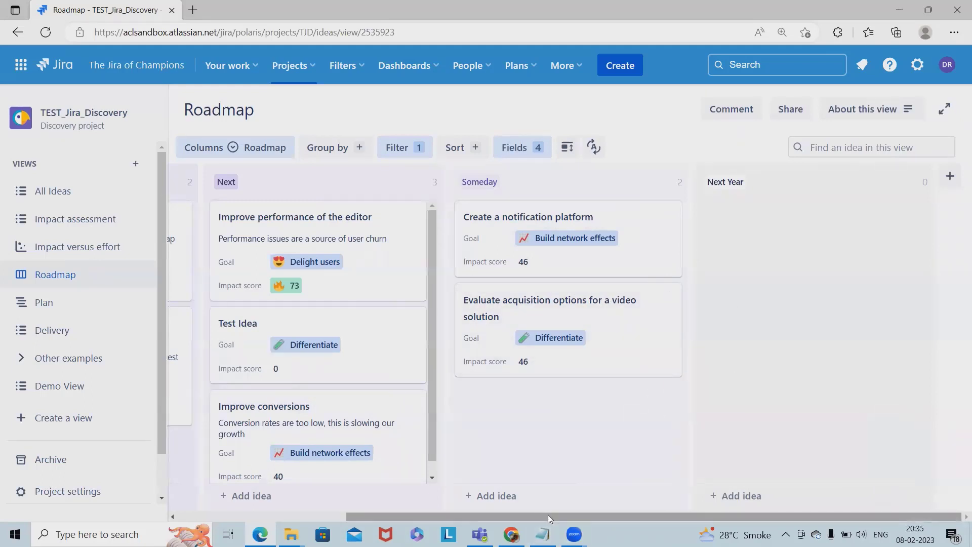
left_click(735, 496)
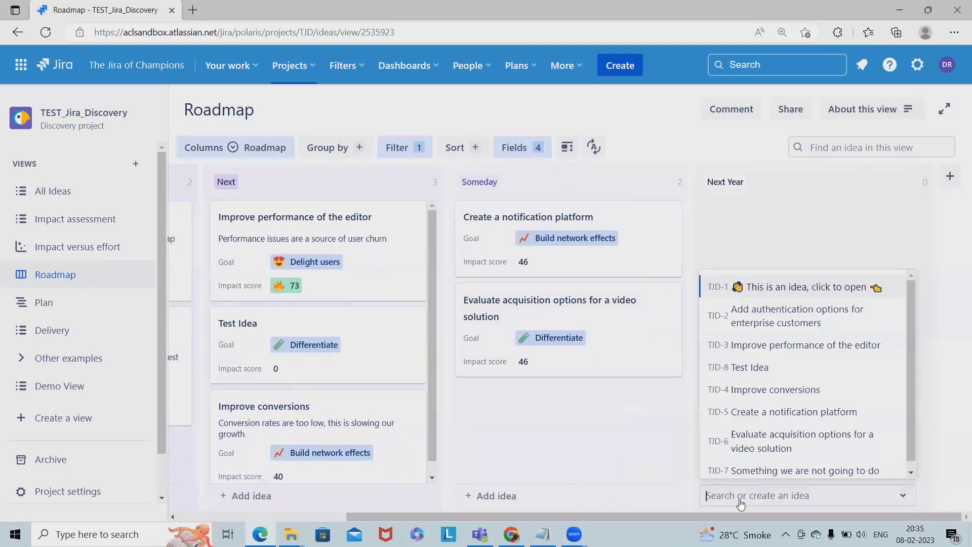
left_click(766, 373)
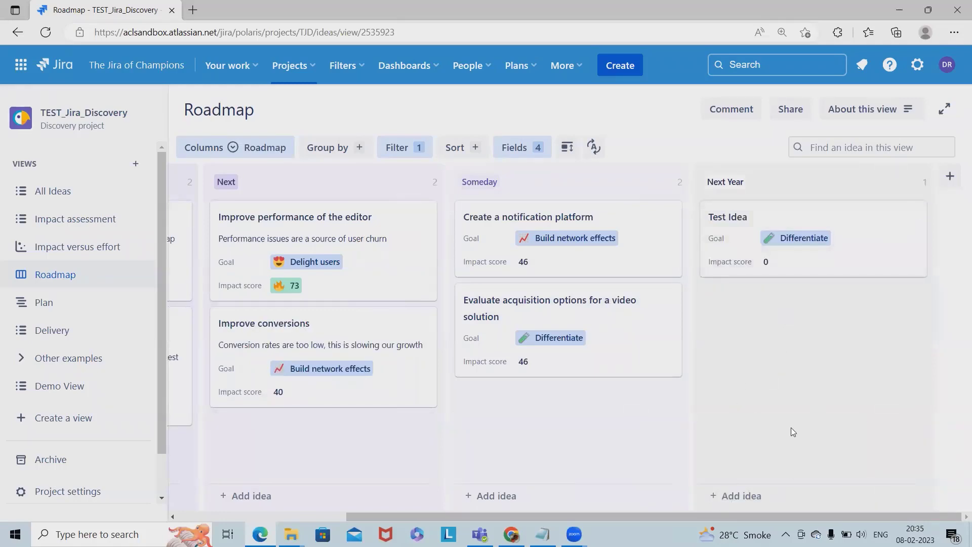
left_click_drag(711, 516, 543, 516)
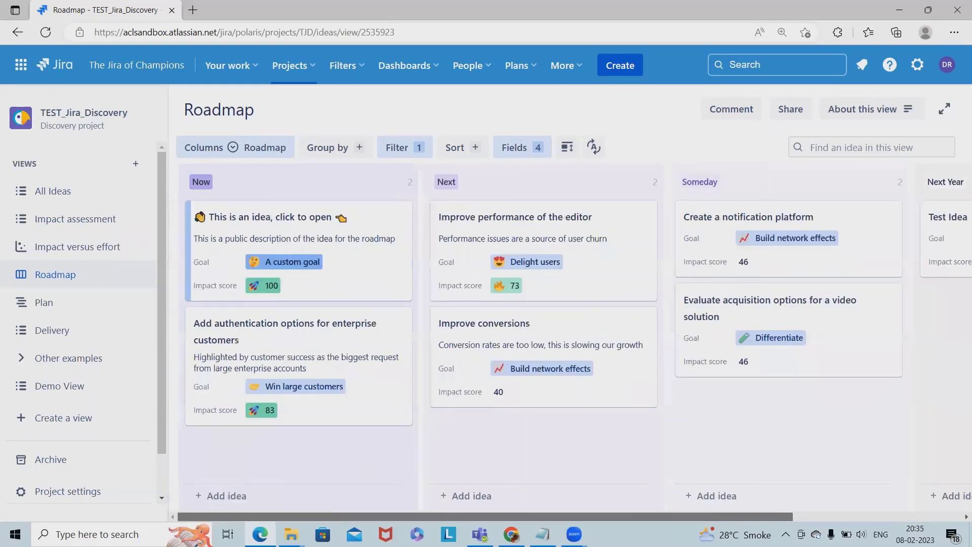
left_click_drag(646, 517, 952, 448)
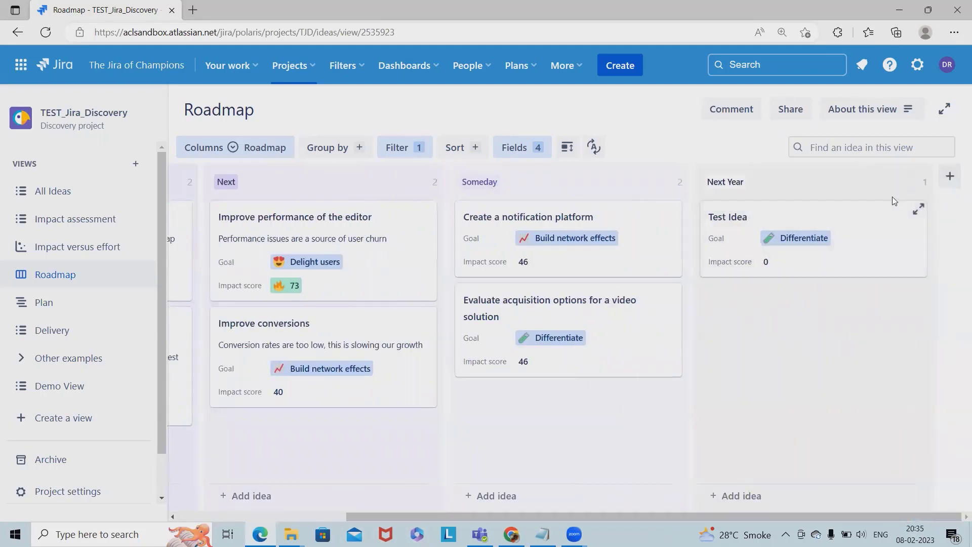
left_click(915, 182)
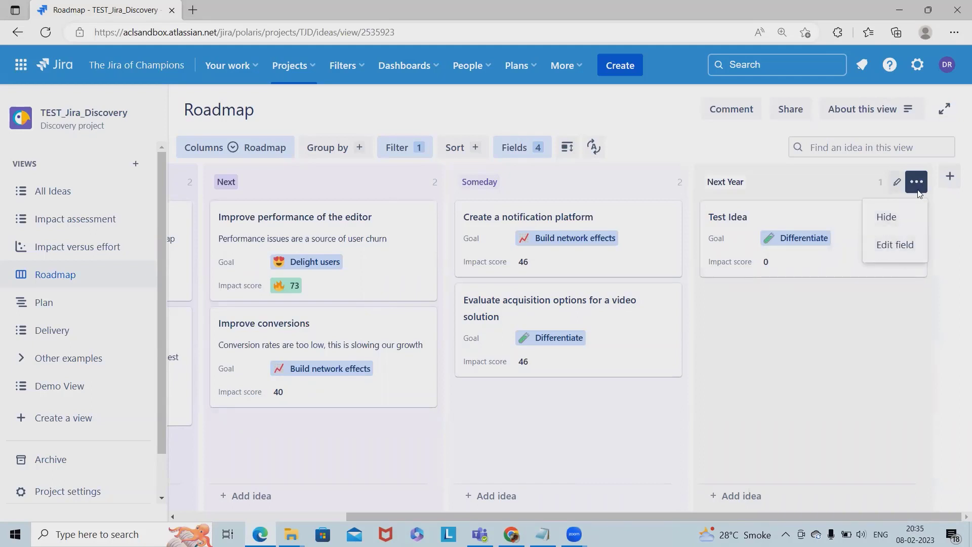
In the Plan view, check the start and target date field options, then the ideas available to add.
left_click(44, 302)
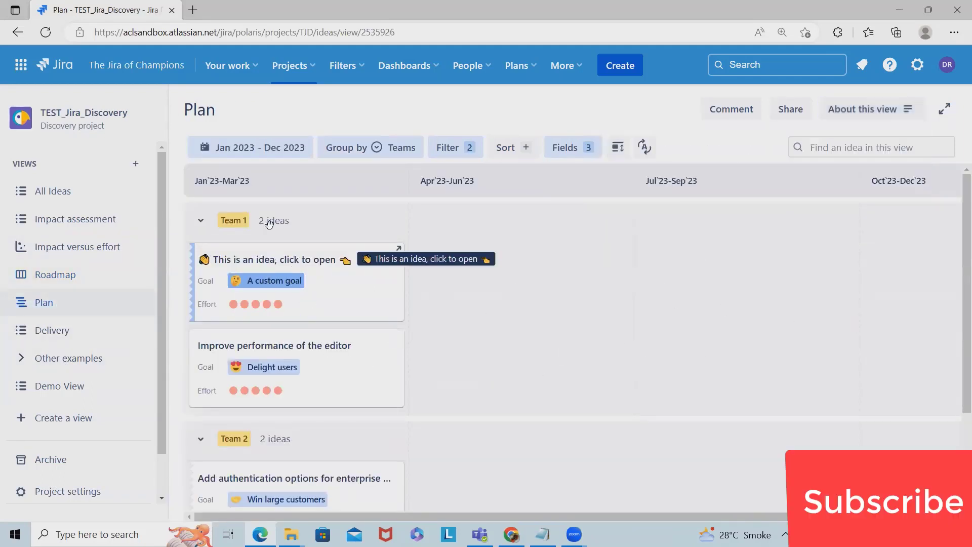
left_click(258, 147)
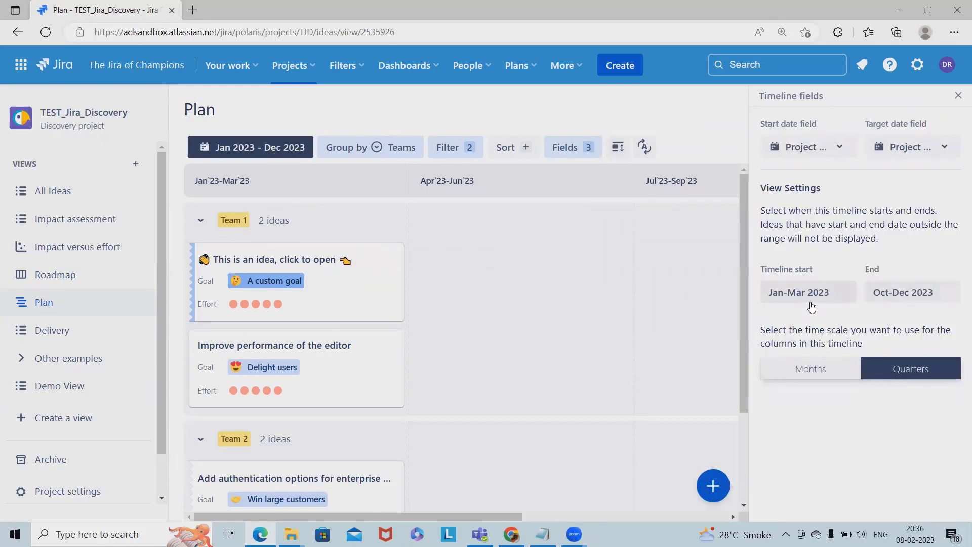
left_click(830, 155)
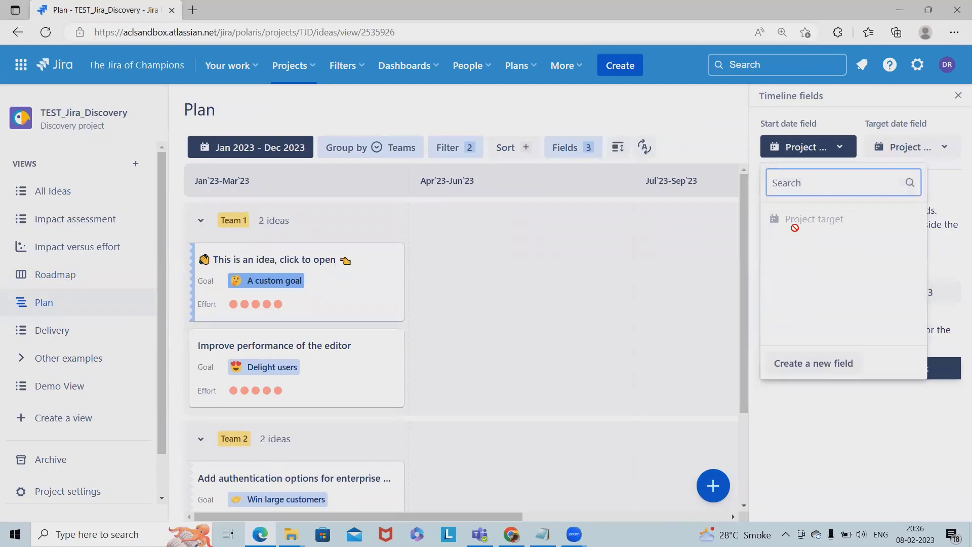
left_click(944, 147)
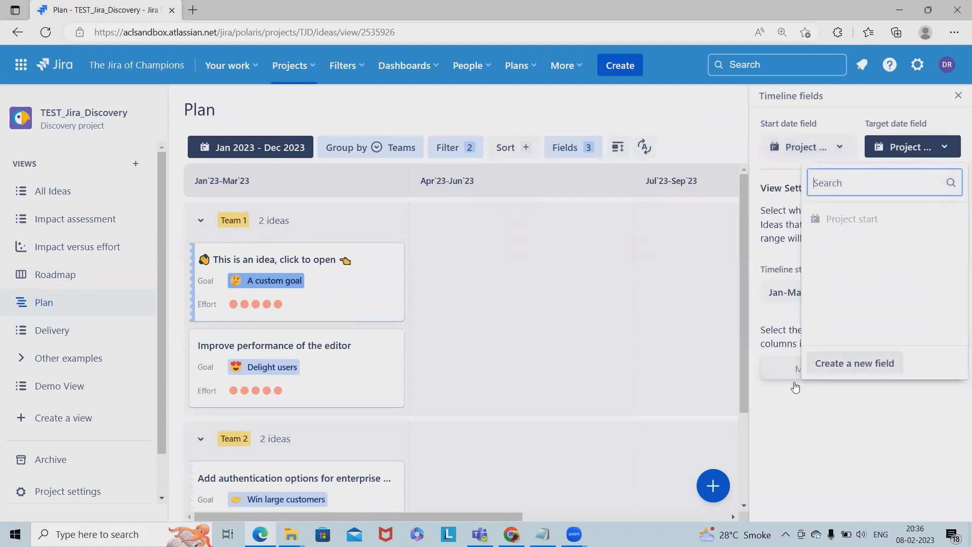
left_click(564, 359)
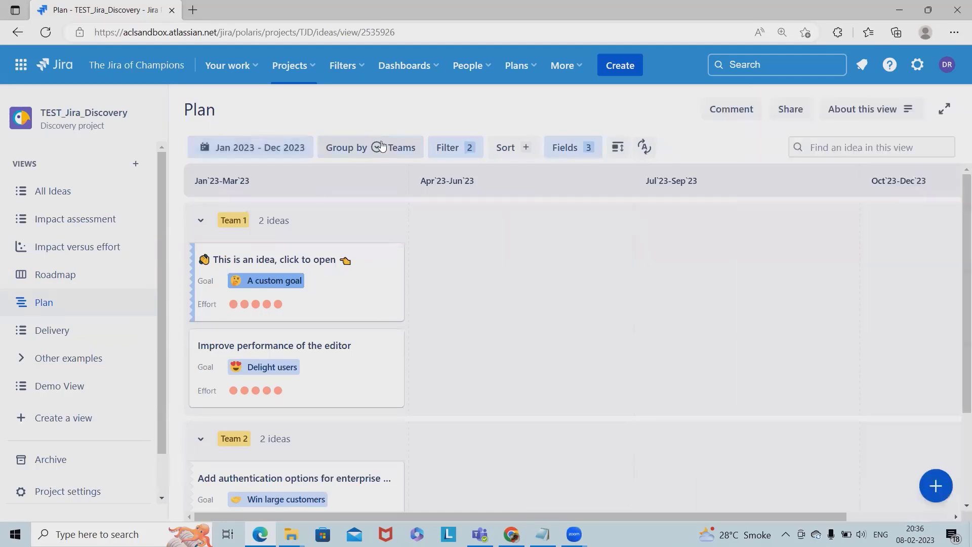
scroll(802, 380, "down", 2)
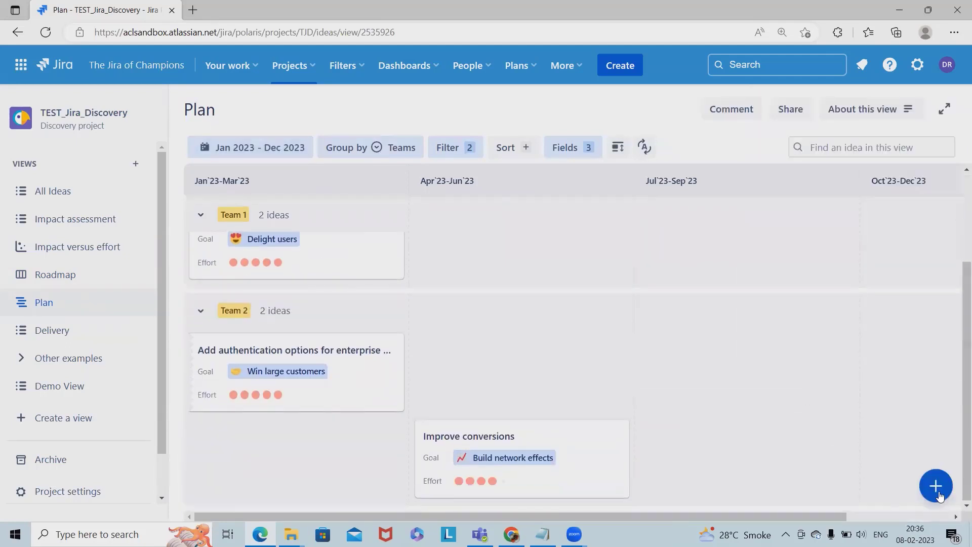
left_click(940, 491)
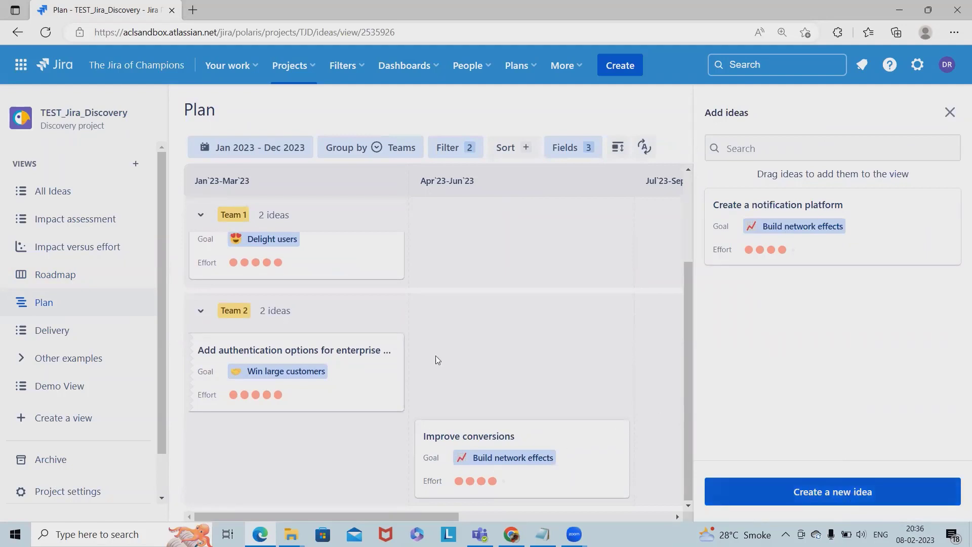
scroll(486, 357, "up", 2)
scroll(174, 396, "down", 1)
Show the Delivery view and dismiss its About this view description.
left_click(51, 330)
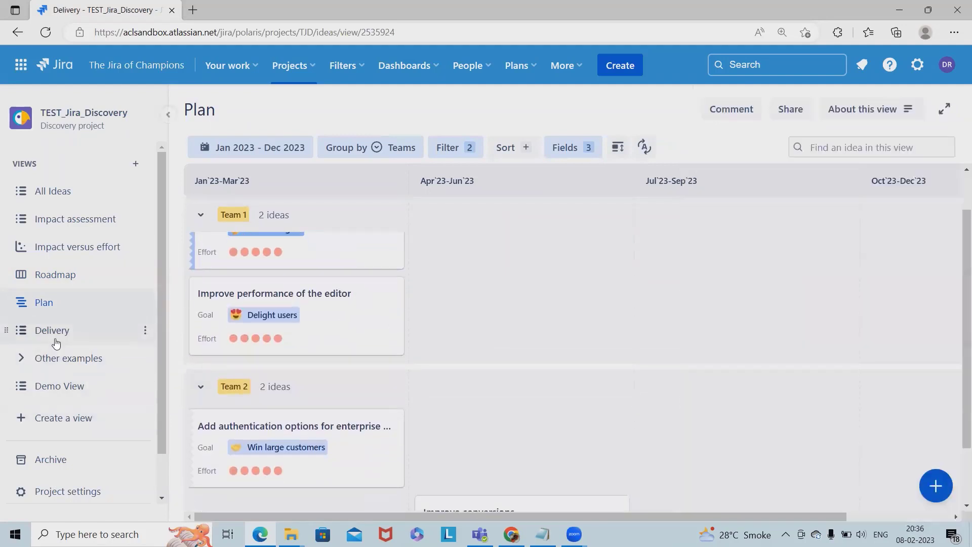
left_click(447, 466)
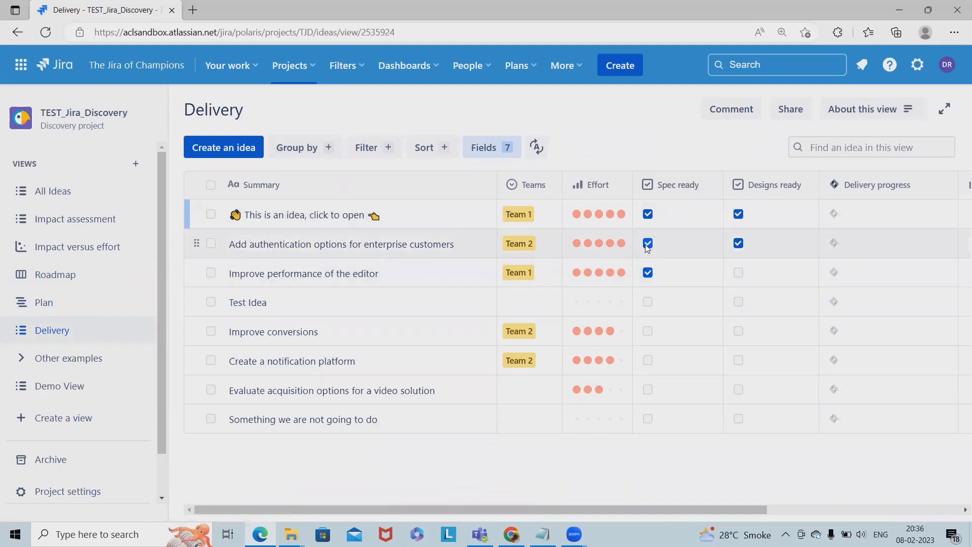
mouse_move(59, 386)
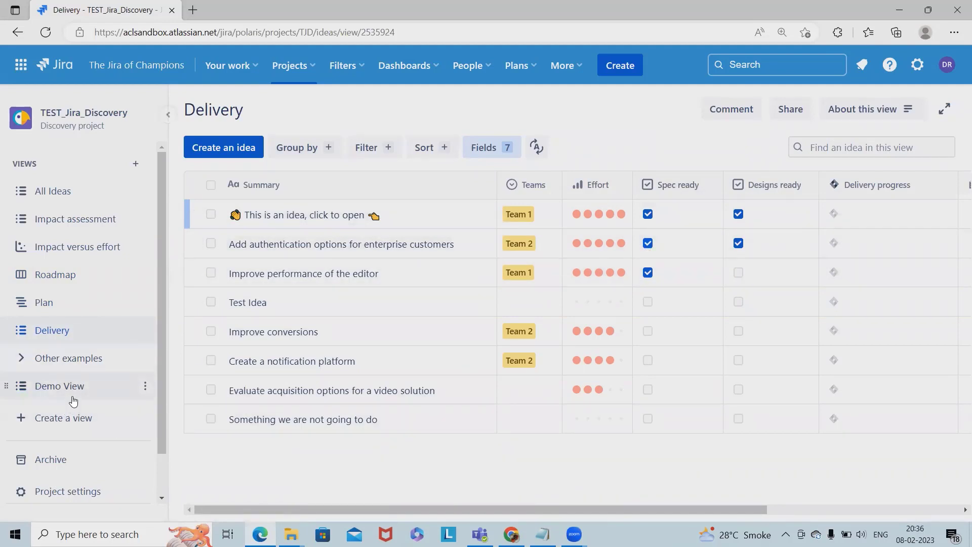
scroll(72, 401, "down", 1)
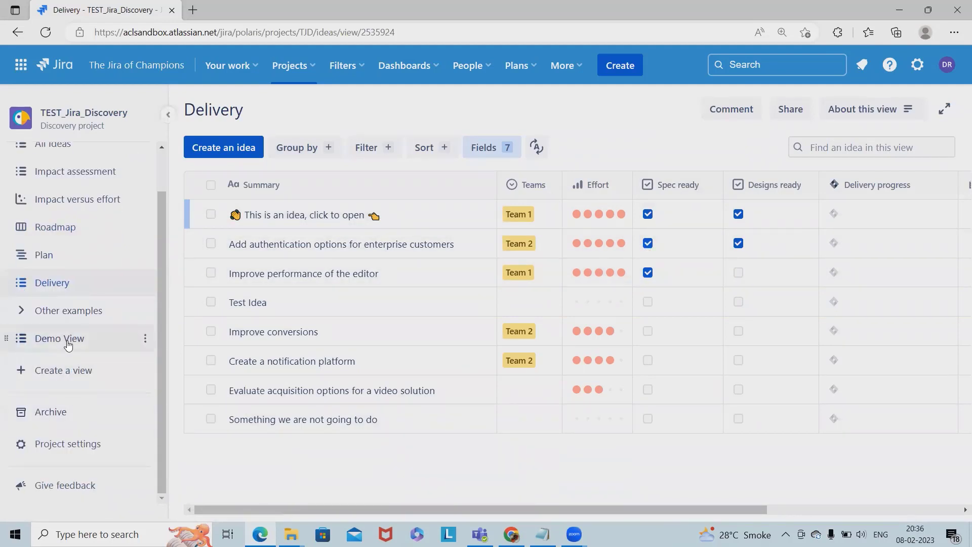
Look through the Project settings Access and Workflow pages, then go back to All Ideas.
left_click(73, 447)
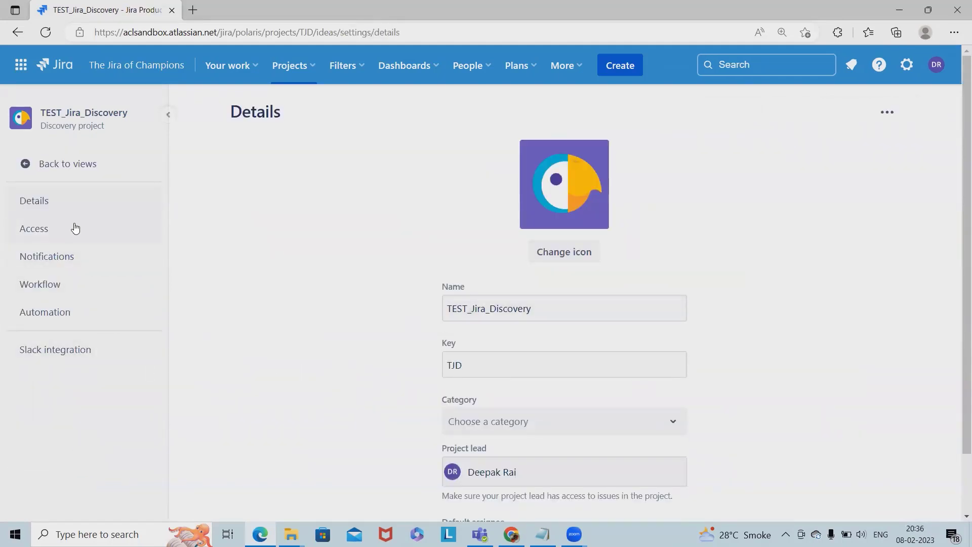
left_click(46, 241)
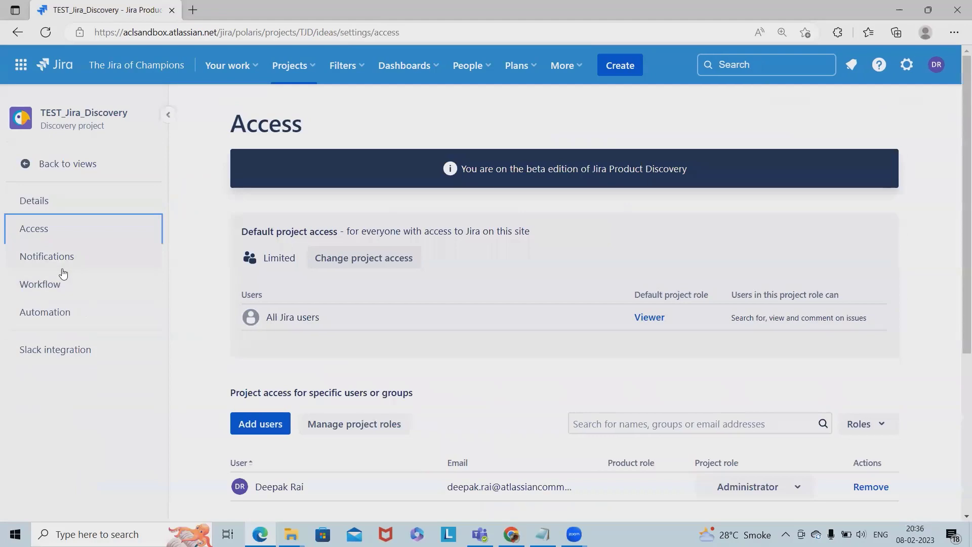
scroll(61, 282, "down", 1)
left_click(60, 281)
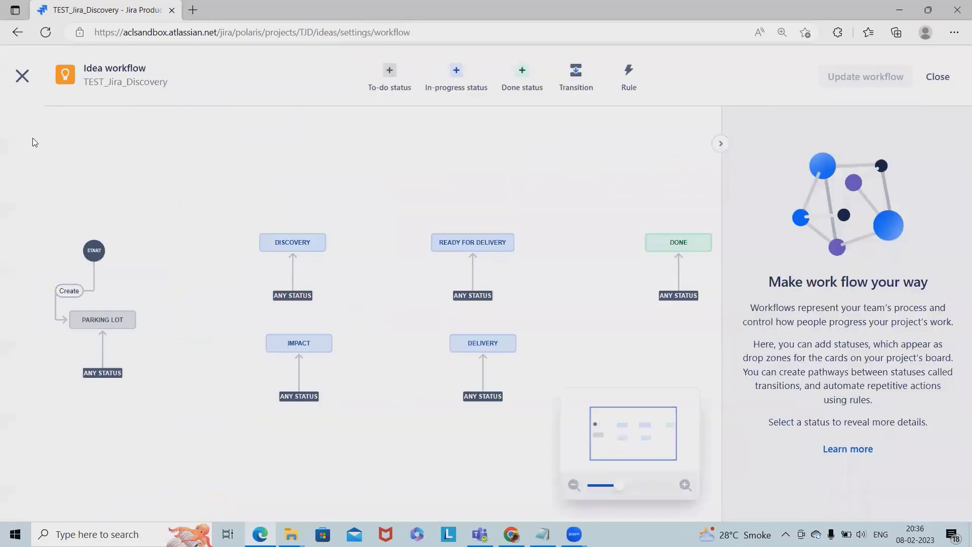
left_click(34, 79)
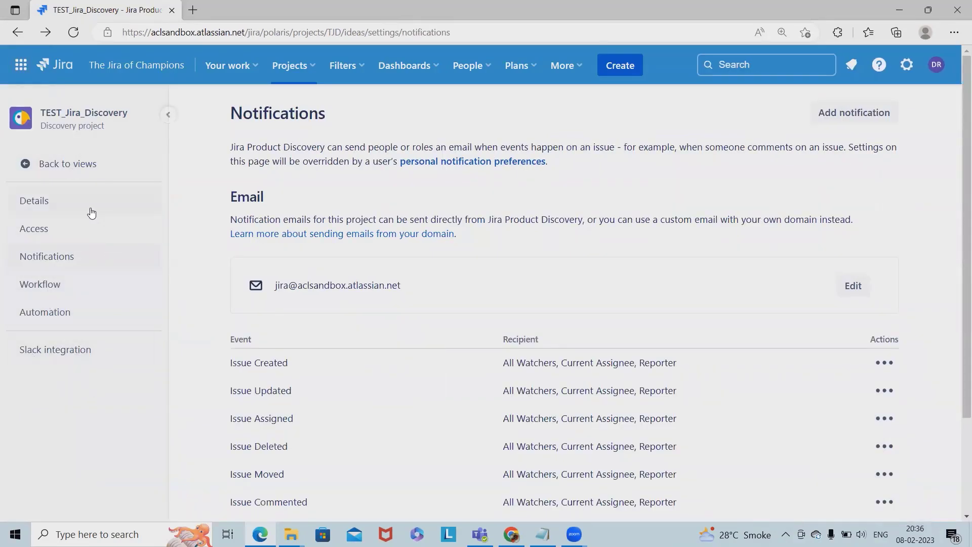
left_click(58, 165)
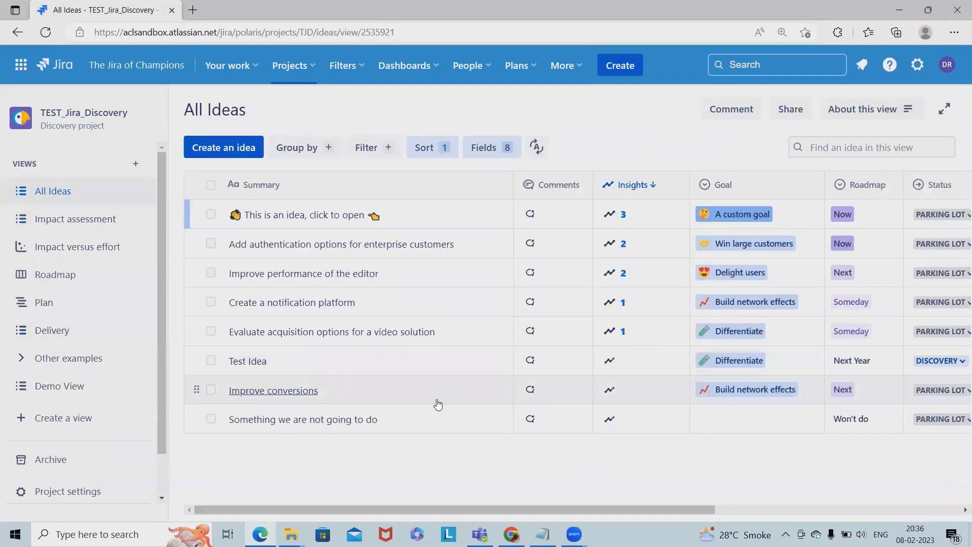